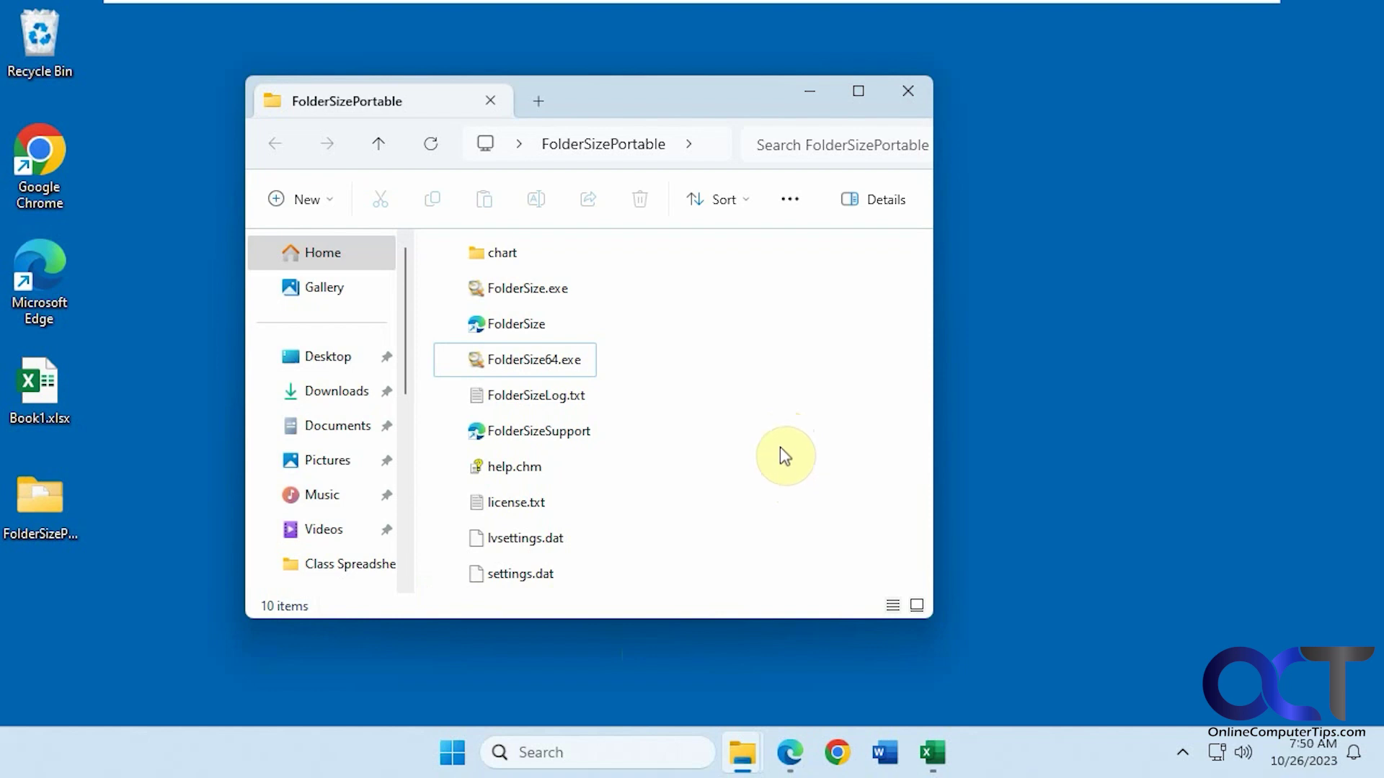
Review the MindGems Free/Personal/Pro feature comparison table in Edge, then minimize Edge.
left_click(789, 752)
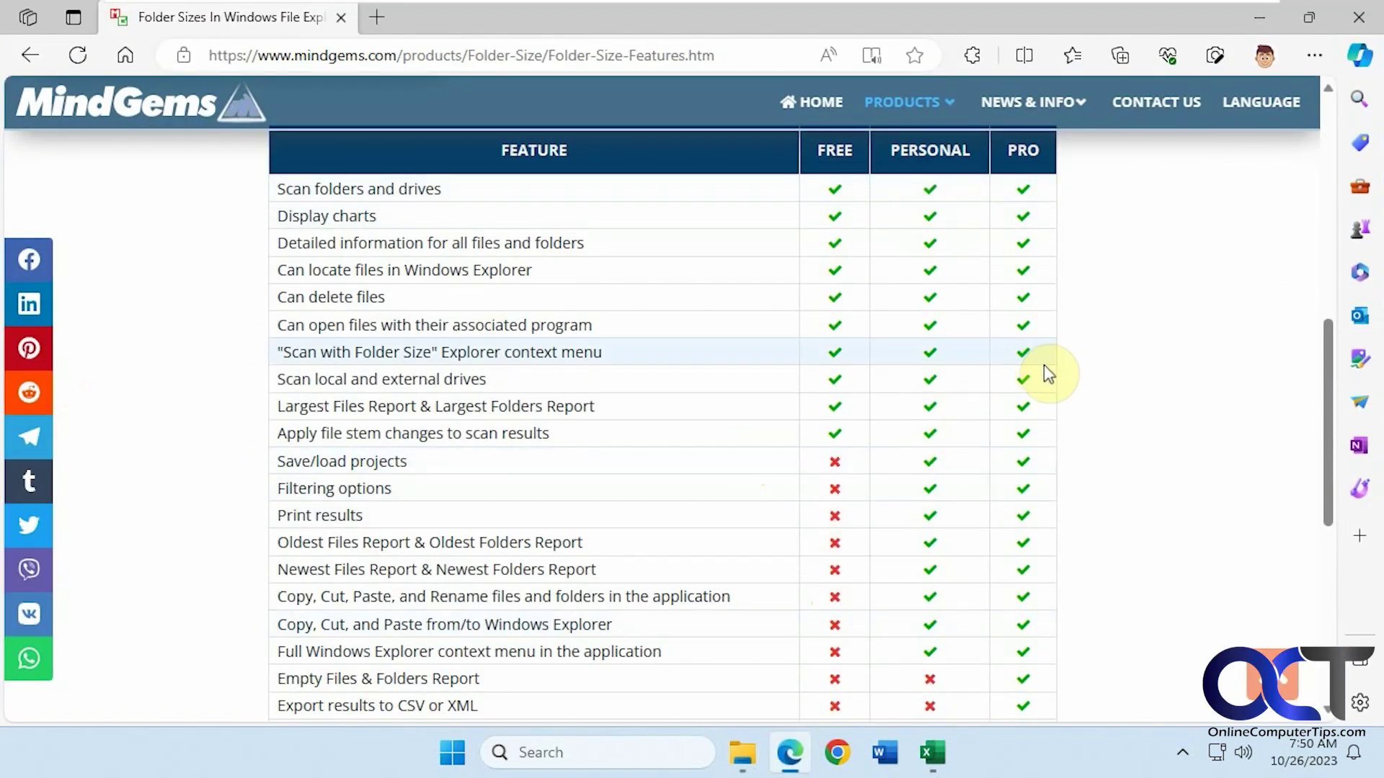
scroll(1044, 369, "down", 4)
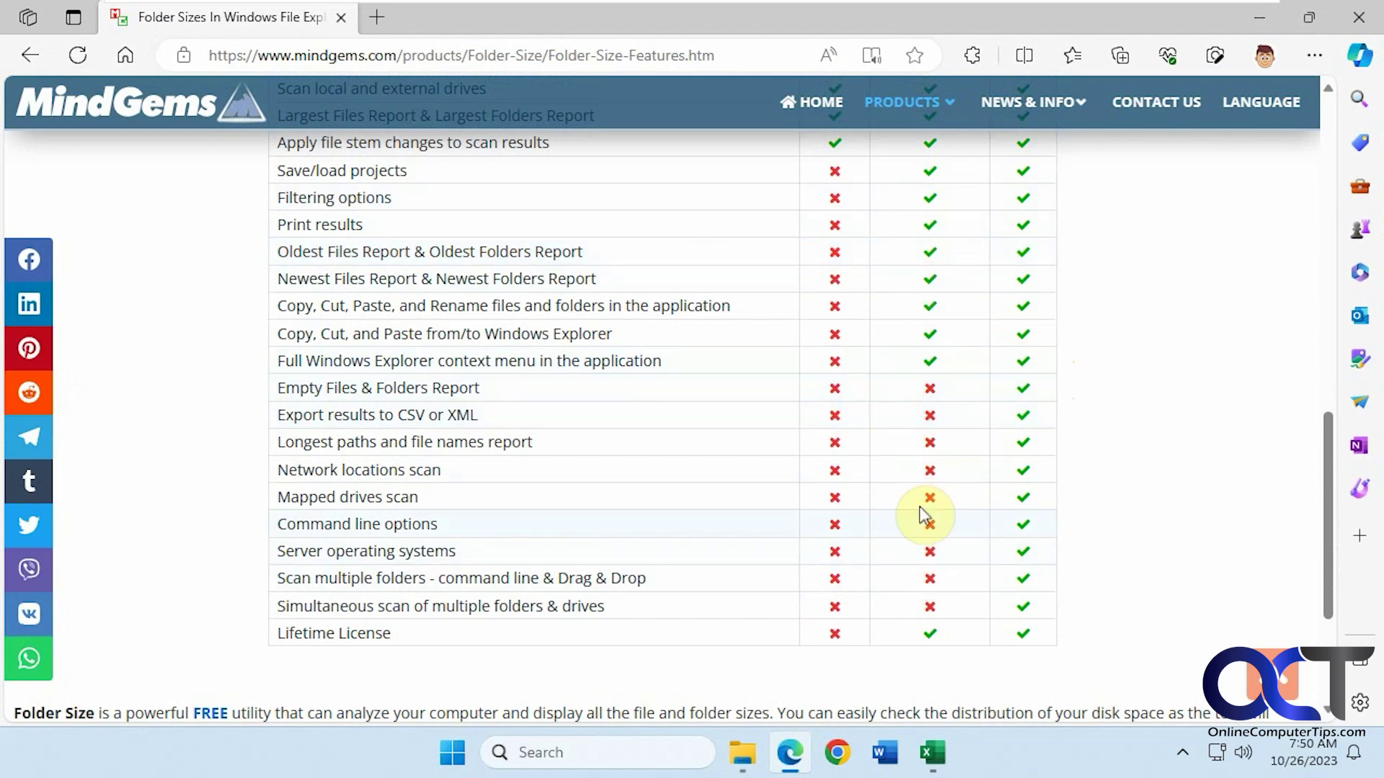
scroll(923, 523, "up", 5)
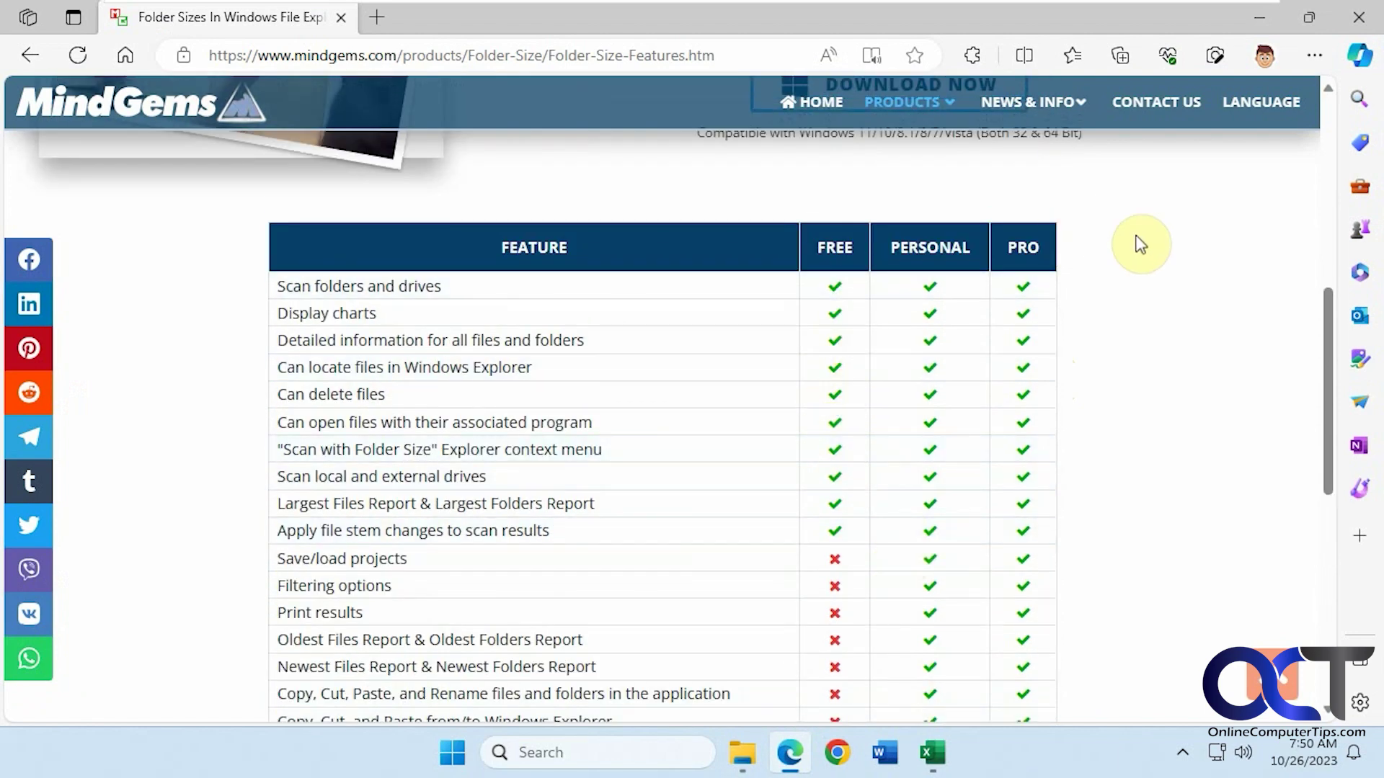
left_click(1259, 29)
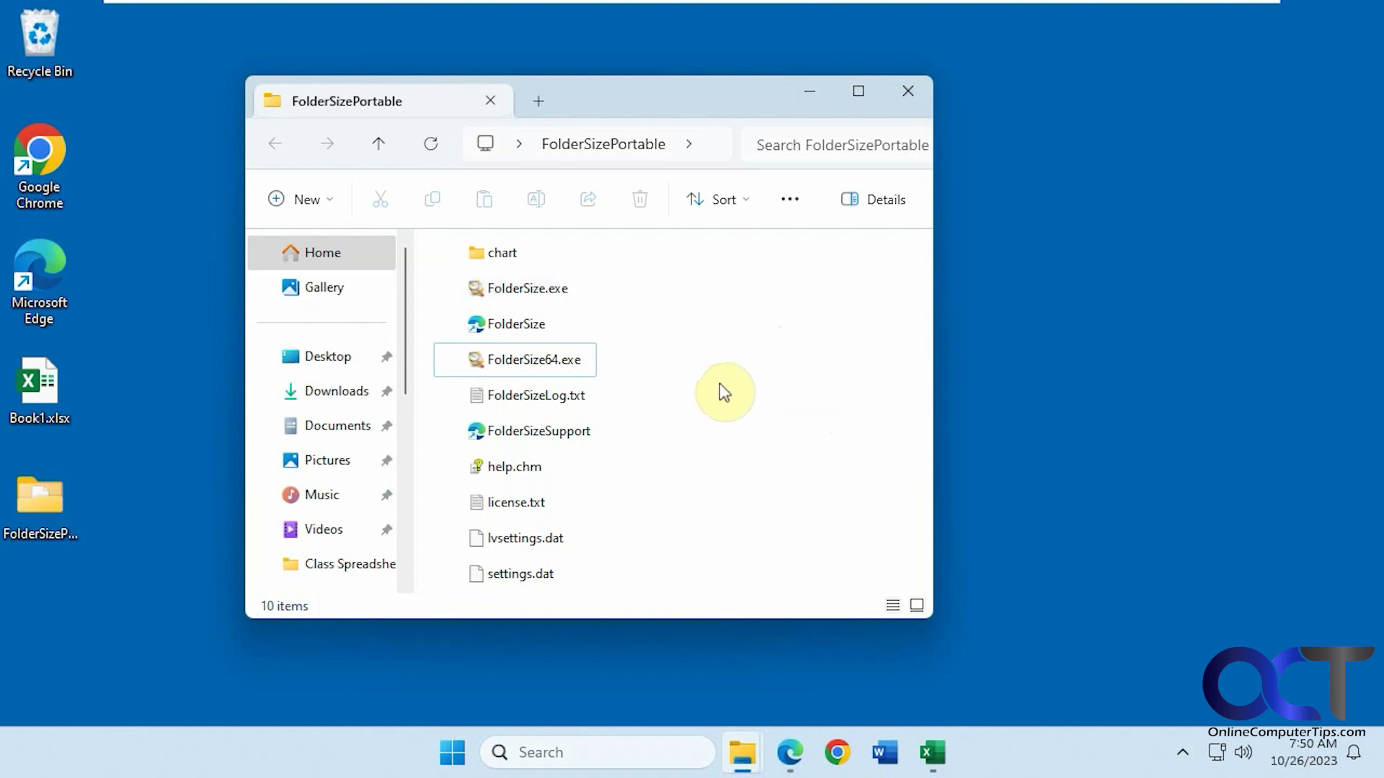
Launch FolderSize64.exe from the FolderSizePortable folder.
double_click(532, 368)
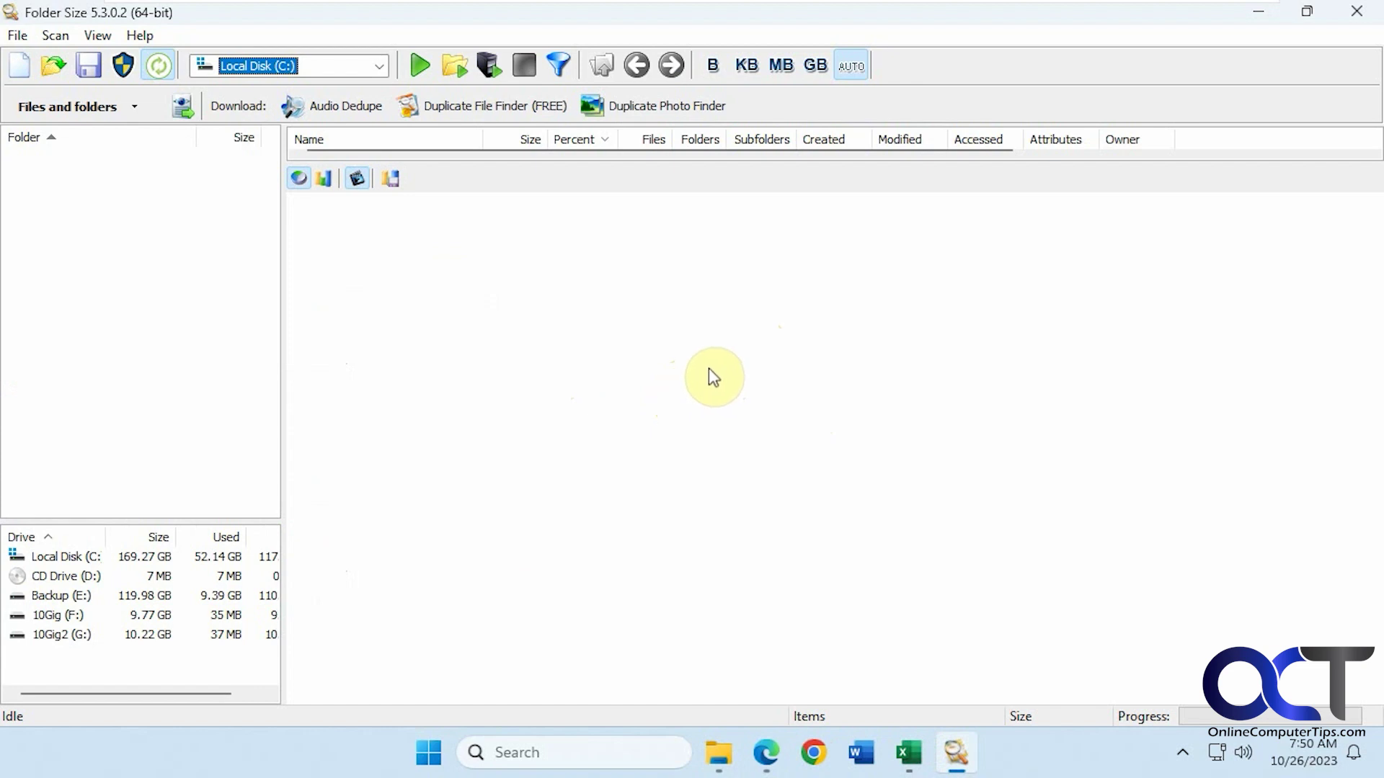
Choose Local Disk (C:) as the scan target and start the scan.
left_click(378, 66)
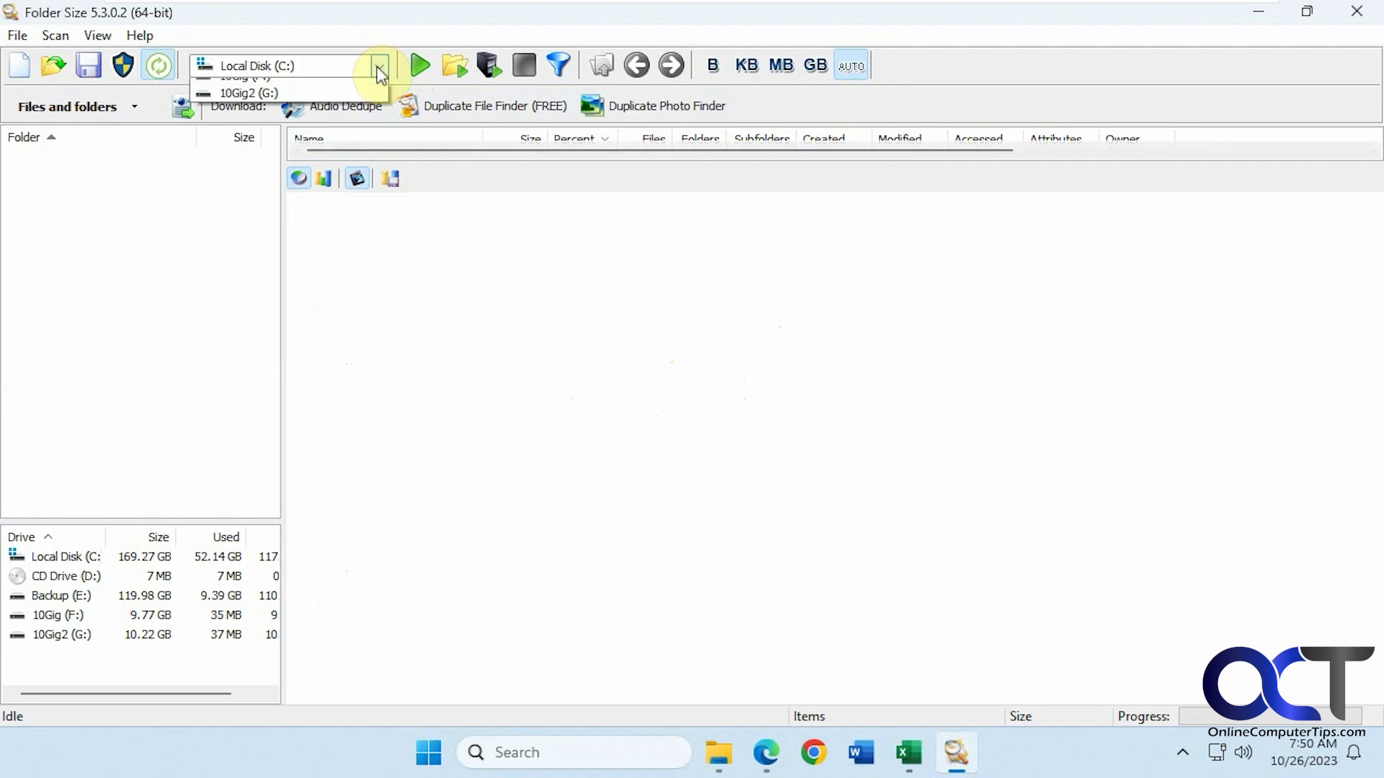
left_click(379, 70)
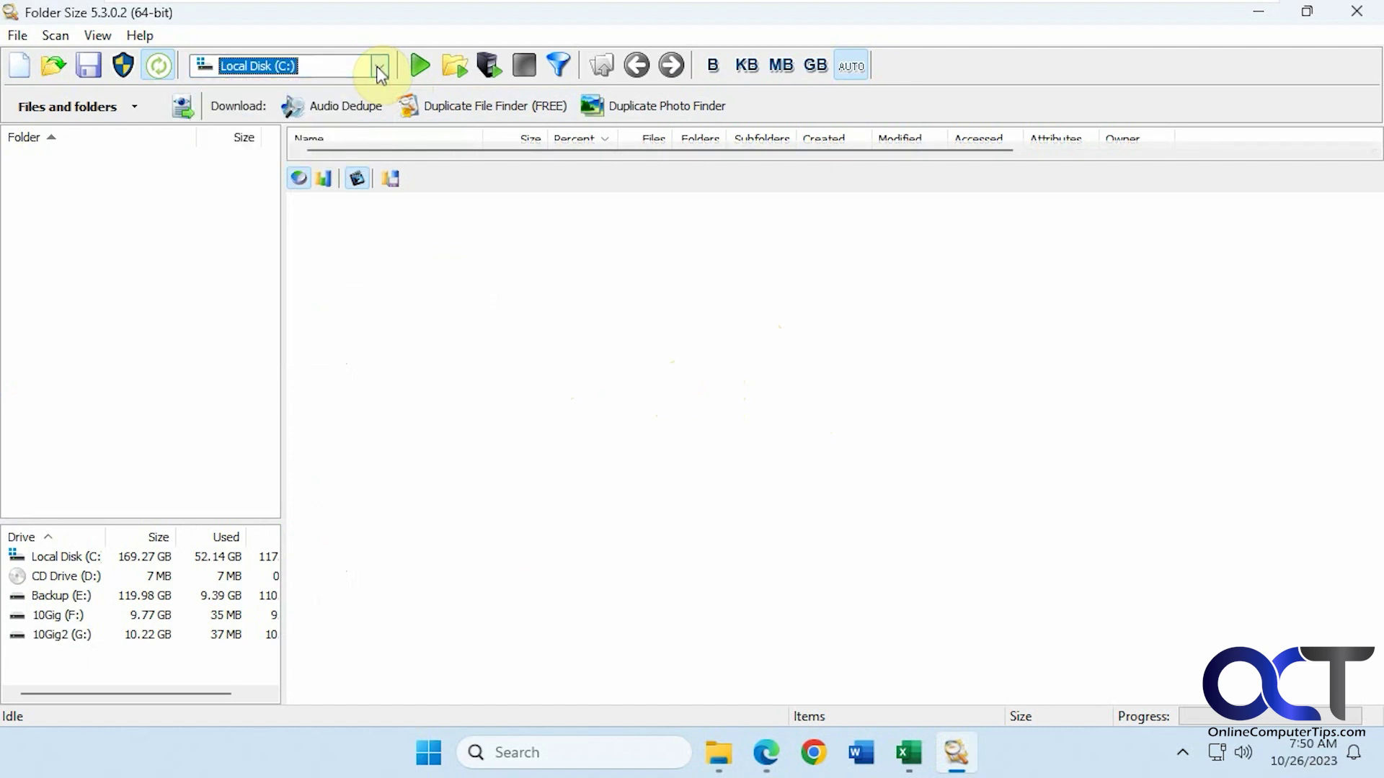
left_click(418, 69)
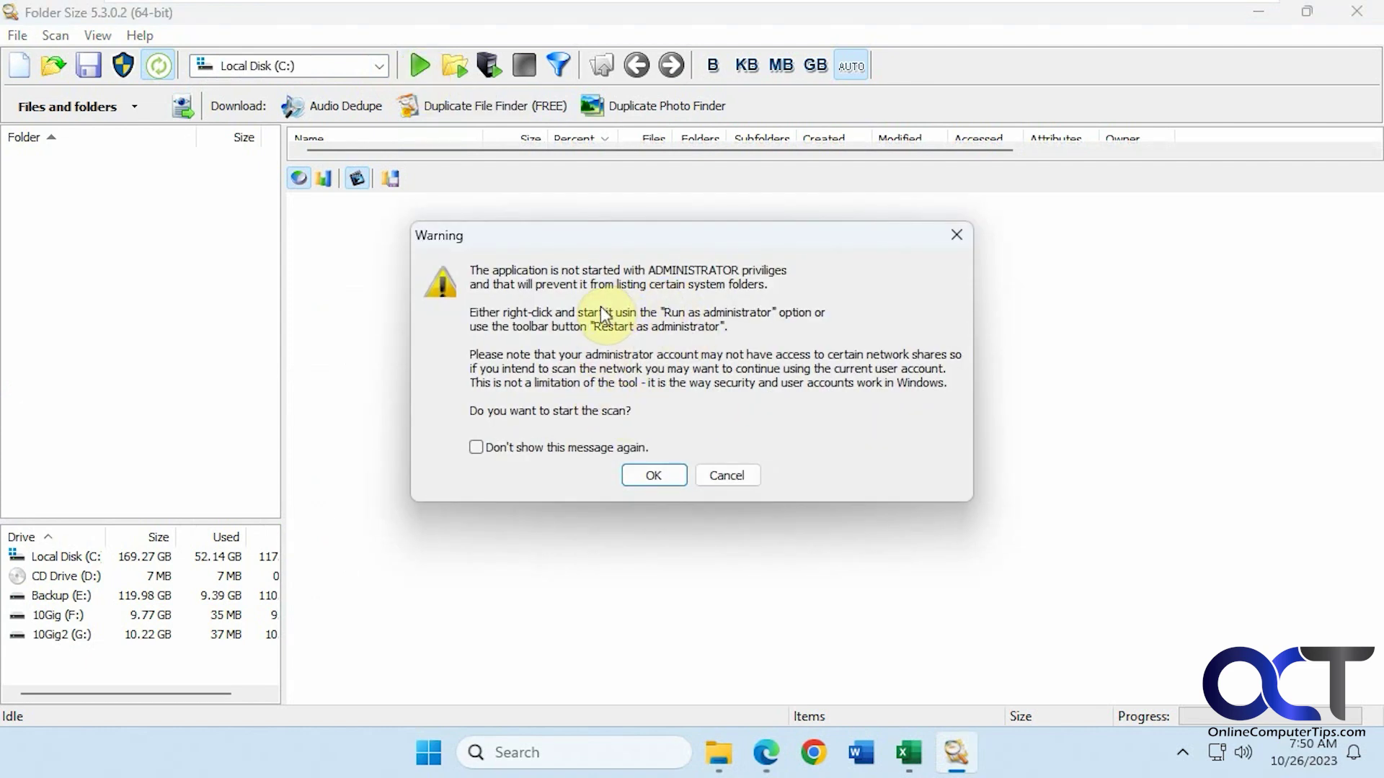
Cancel the missing-administrator-rights warning and close Folder Size.
left_click(736, 472)
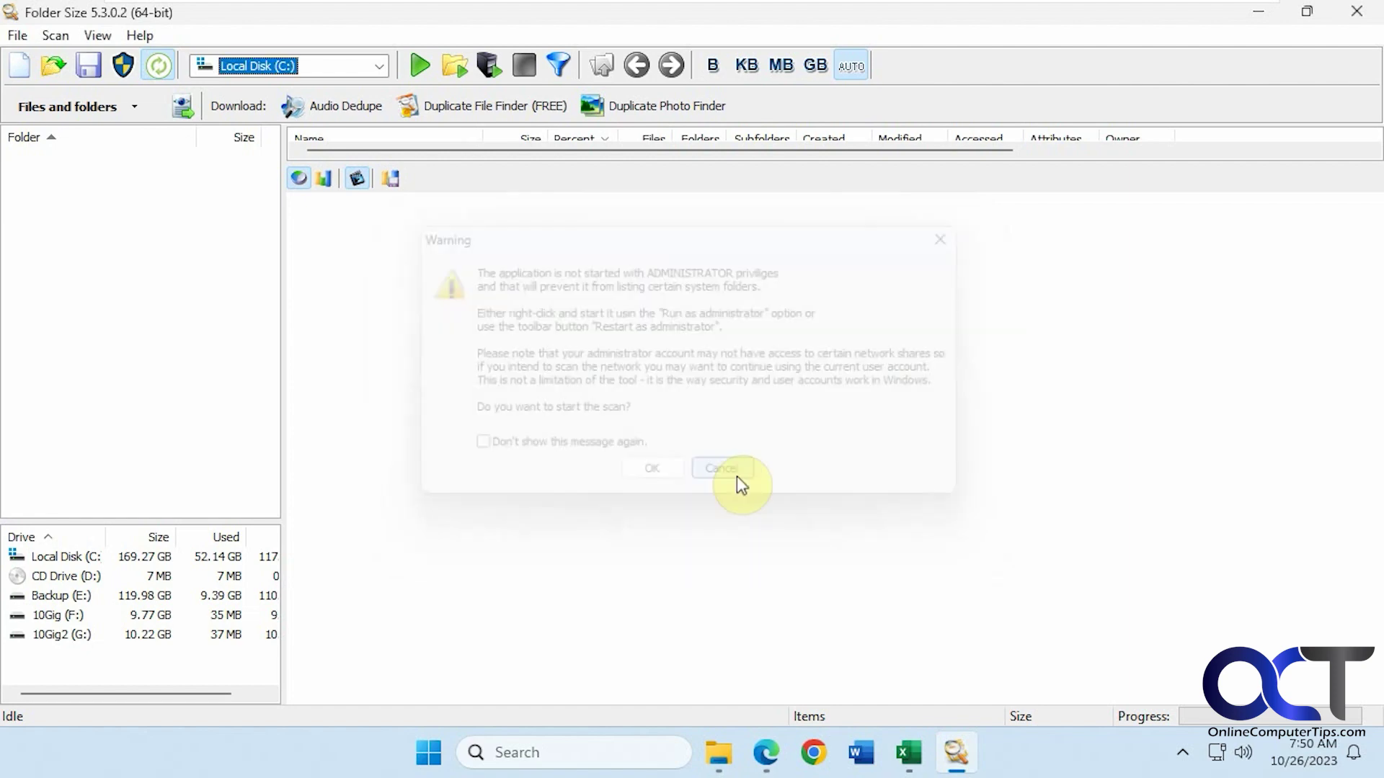
left_click(1356, 12)
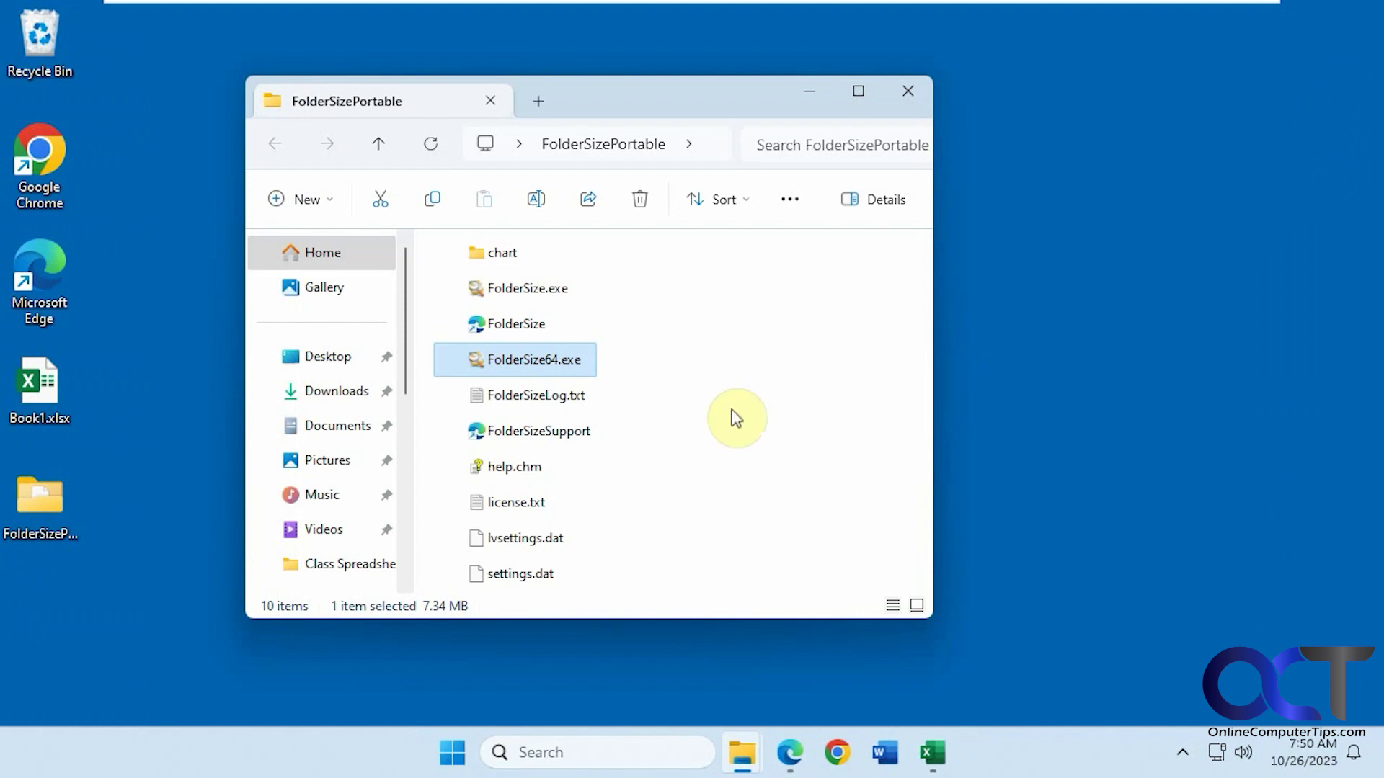
Run FolderSize64.exe as administrator, approve the UAC prompt, and scan Local Disk (C:).
right_click(540, 369)
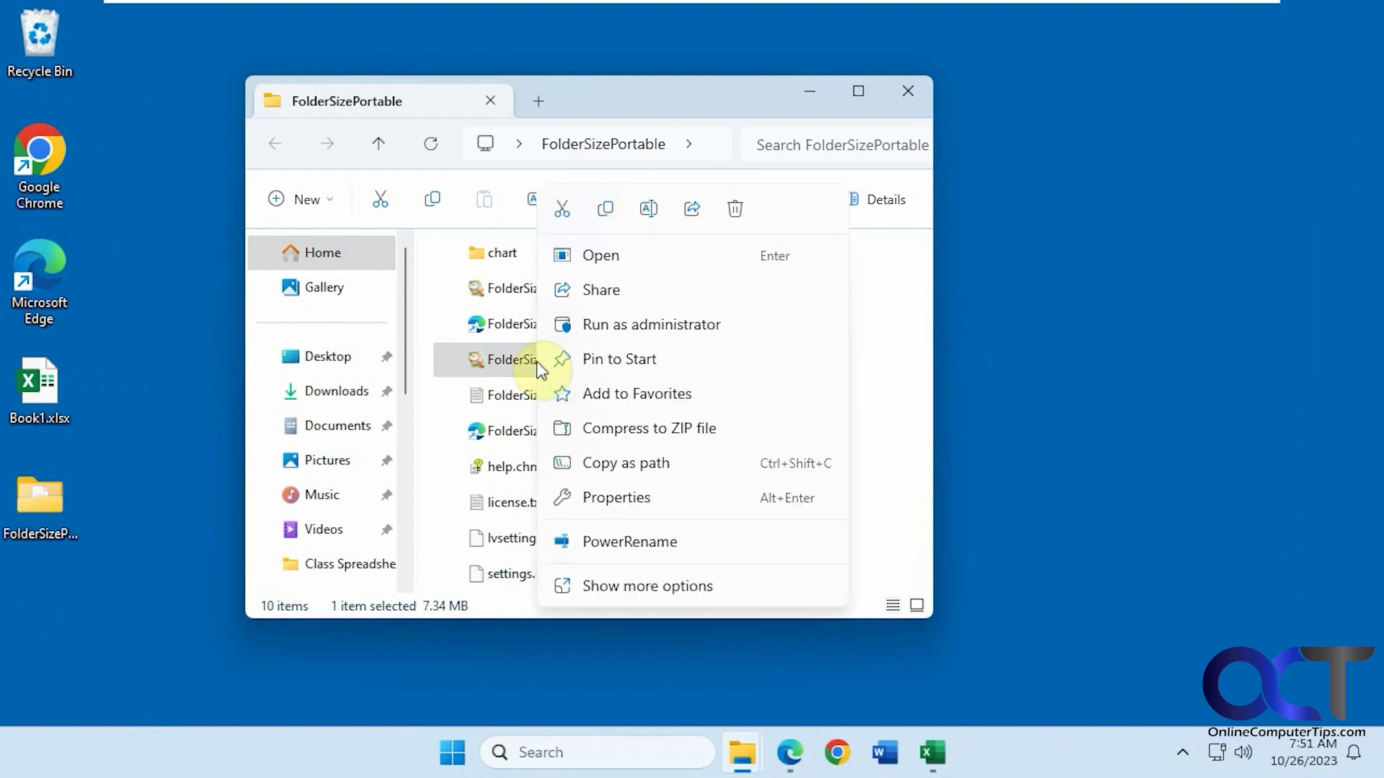
left_click(618, 325)
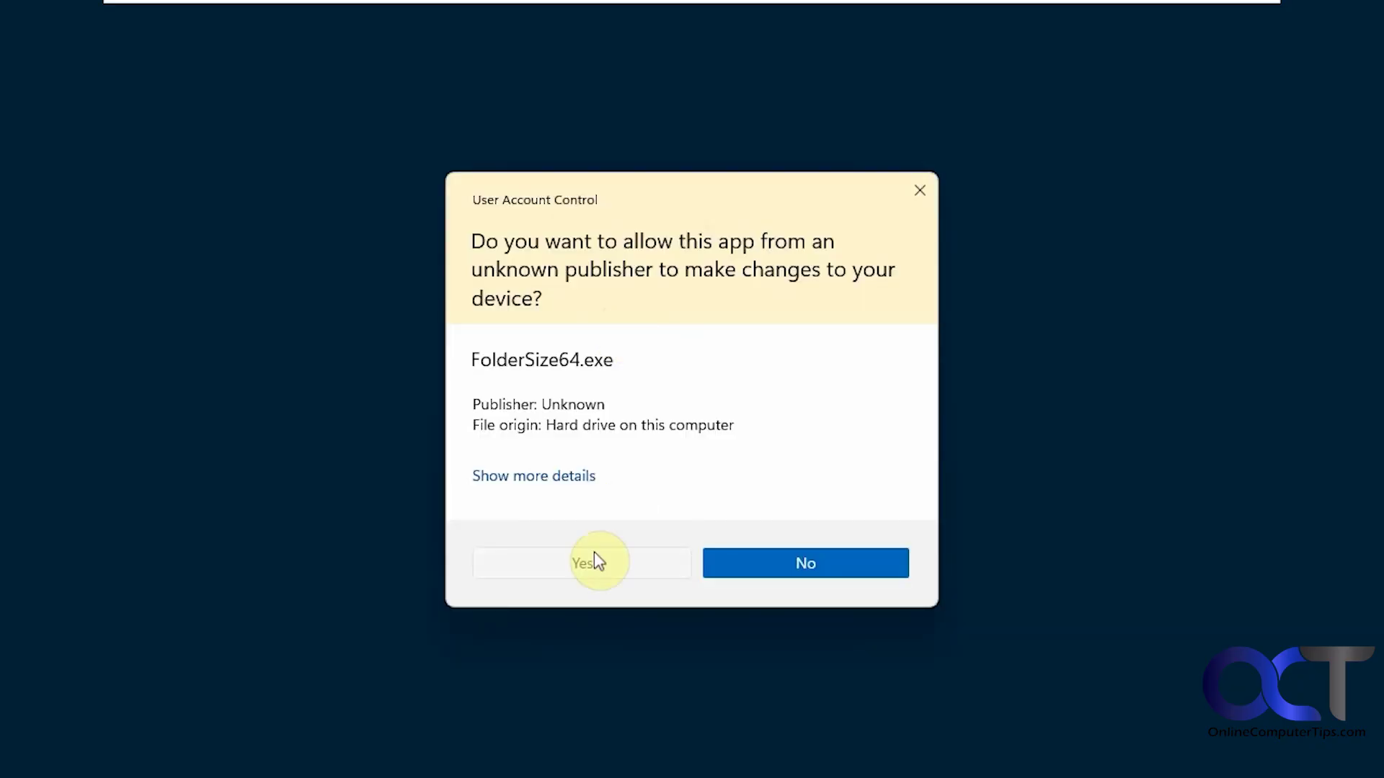
left_click(594, 561)
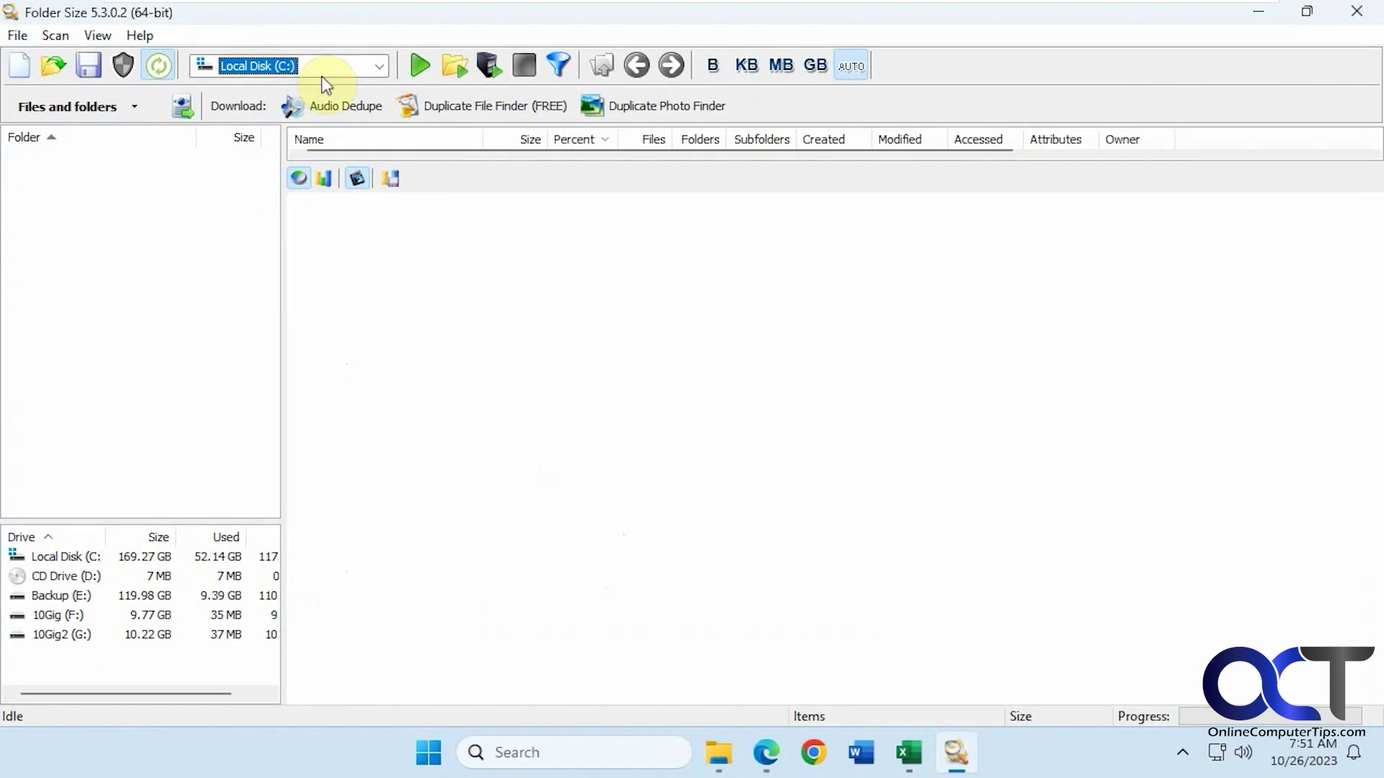
left_click(418, 65)
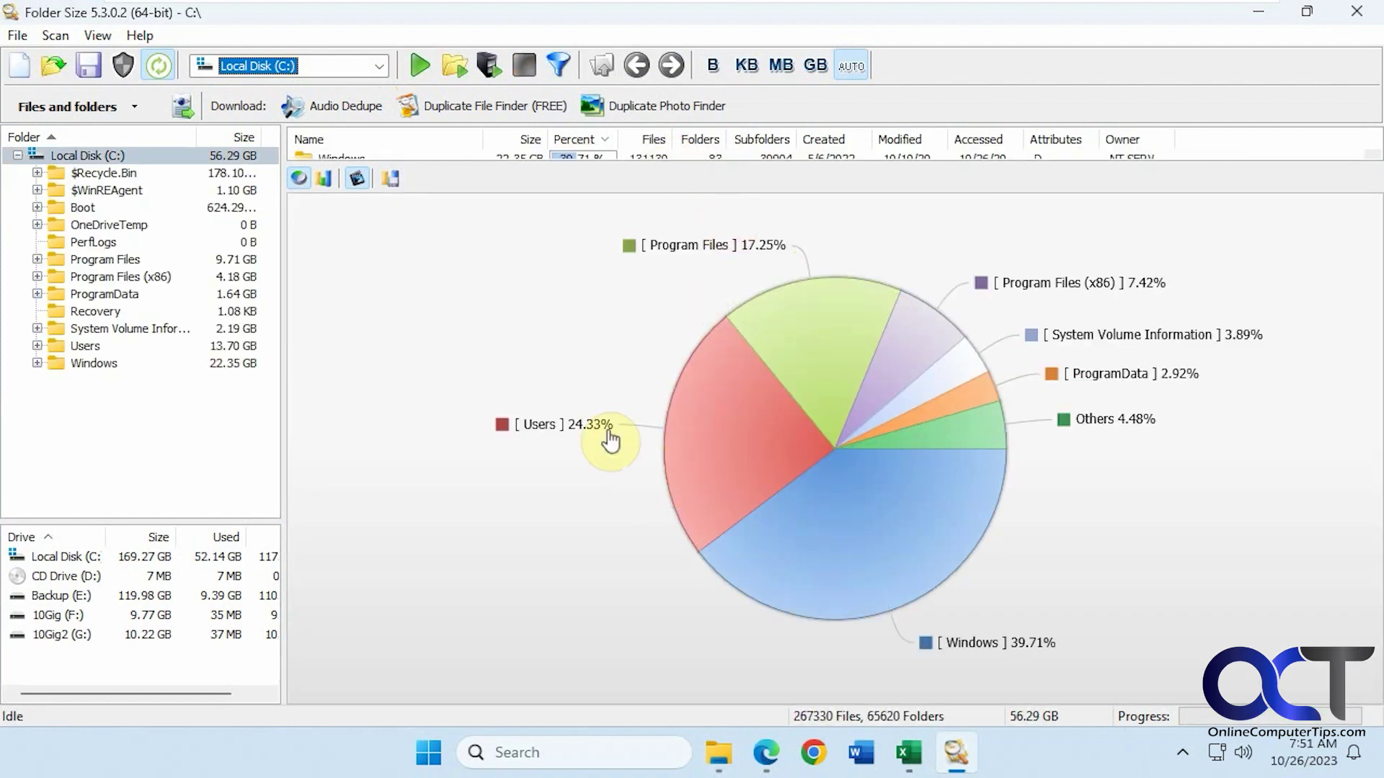
Pop out and restore the Windows pie slice, then drag the splitter down to enlarge the list.
left_click(958, 498)
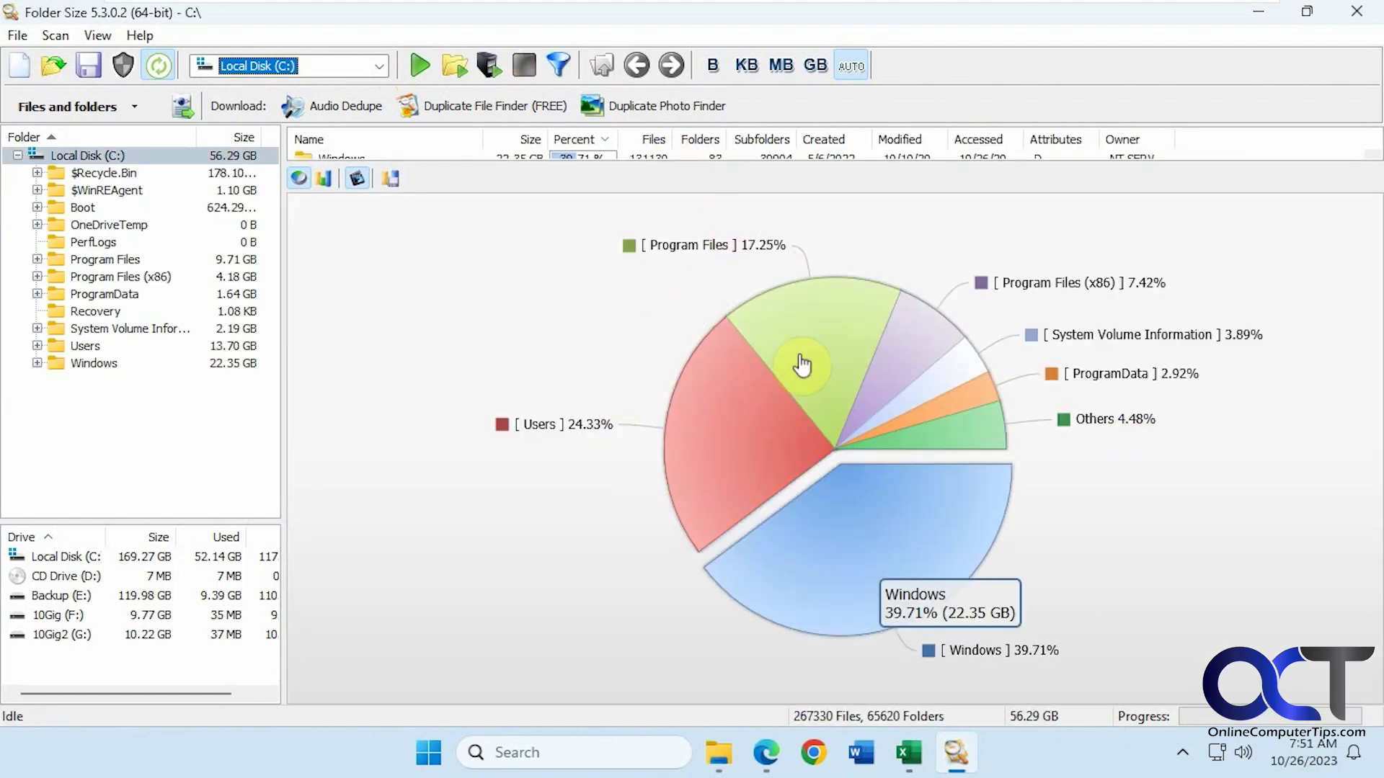
left_click(909, 527)
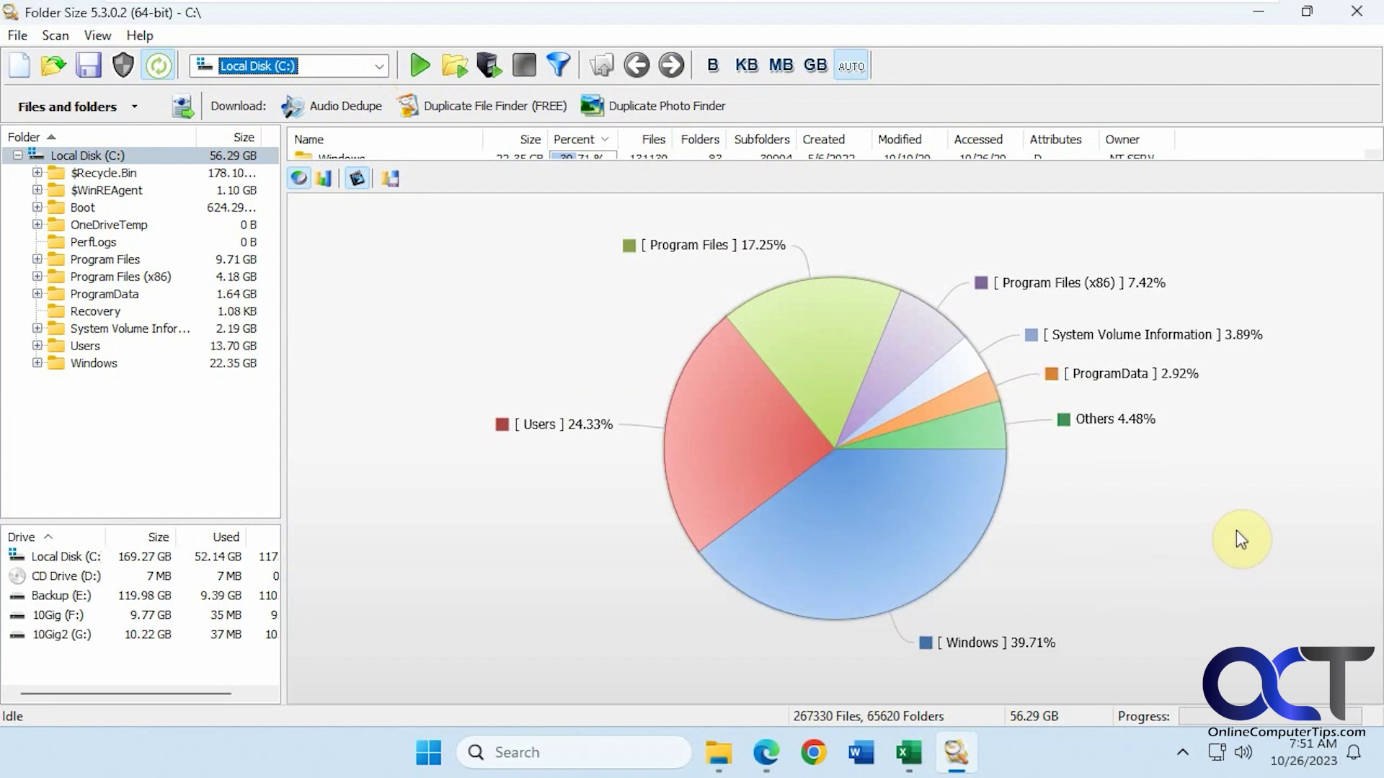
left_click_drag(880, 163, 903, 475)
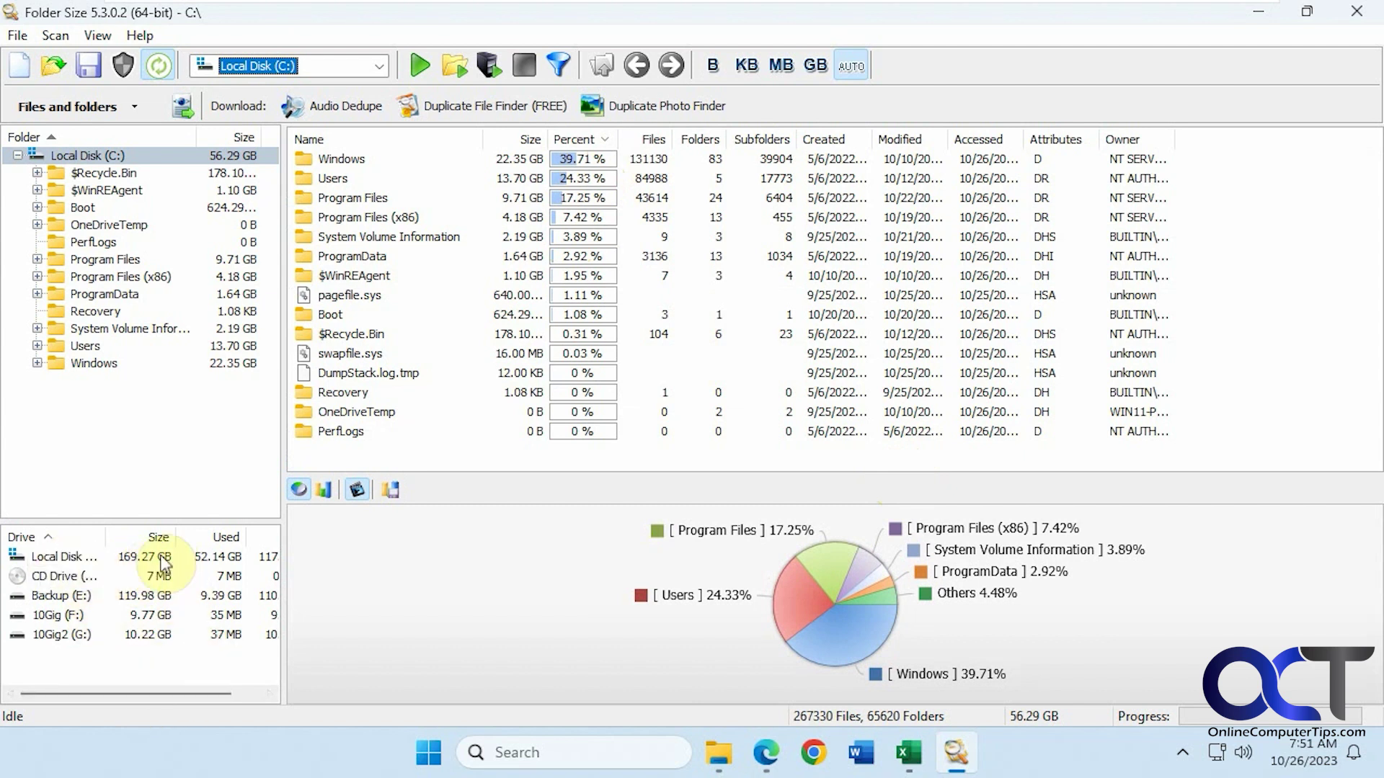
Sort the C: list by Name, Percent, then Size, and expand Users (13.70 GB).
mouse_move(197, 693)
left_mouse_down()
mouse_move(246, 693)
mouse_move(223, 693)
left_mouse_up()
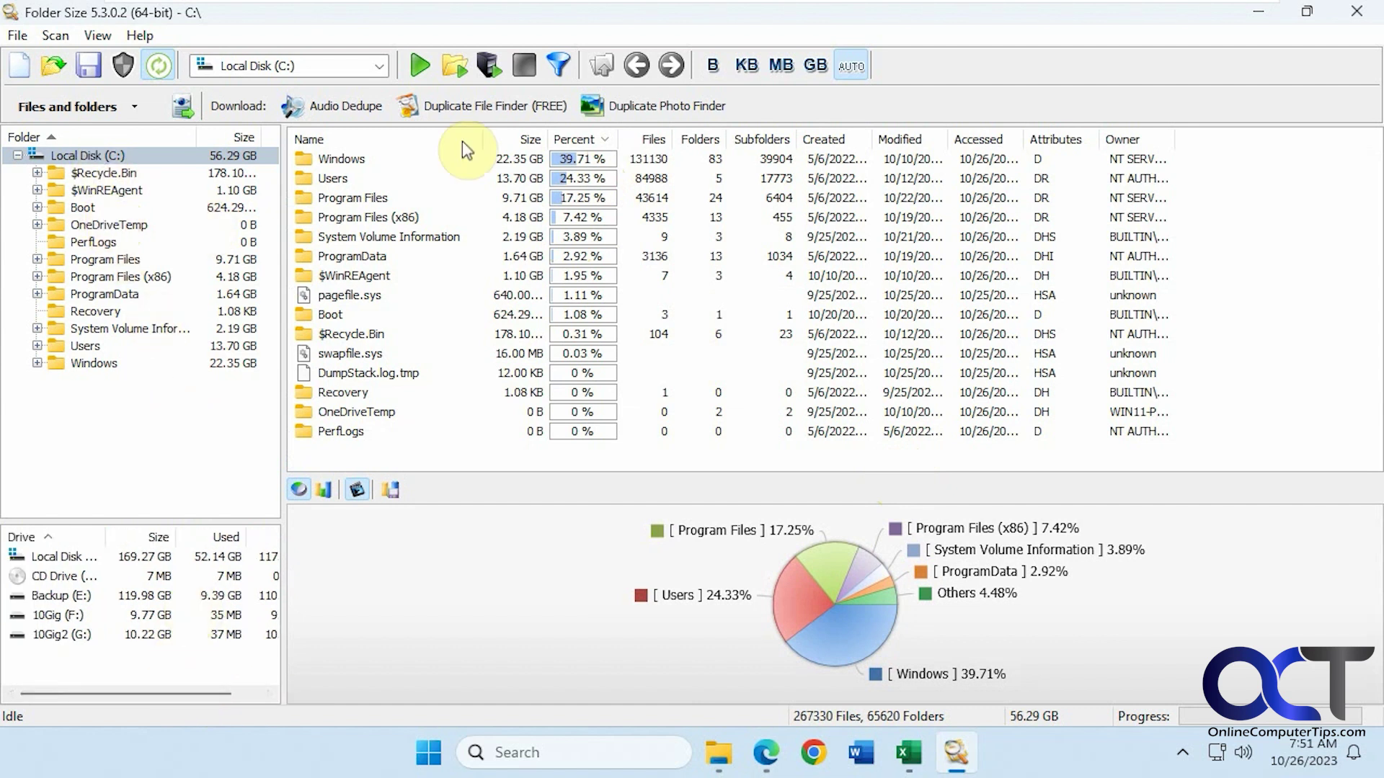
left_click(398, 143)
left_click(584, 136)
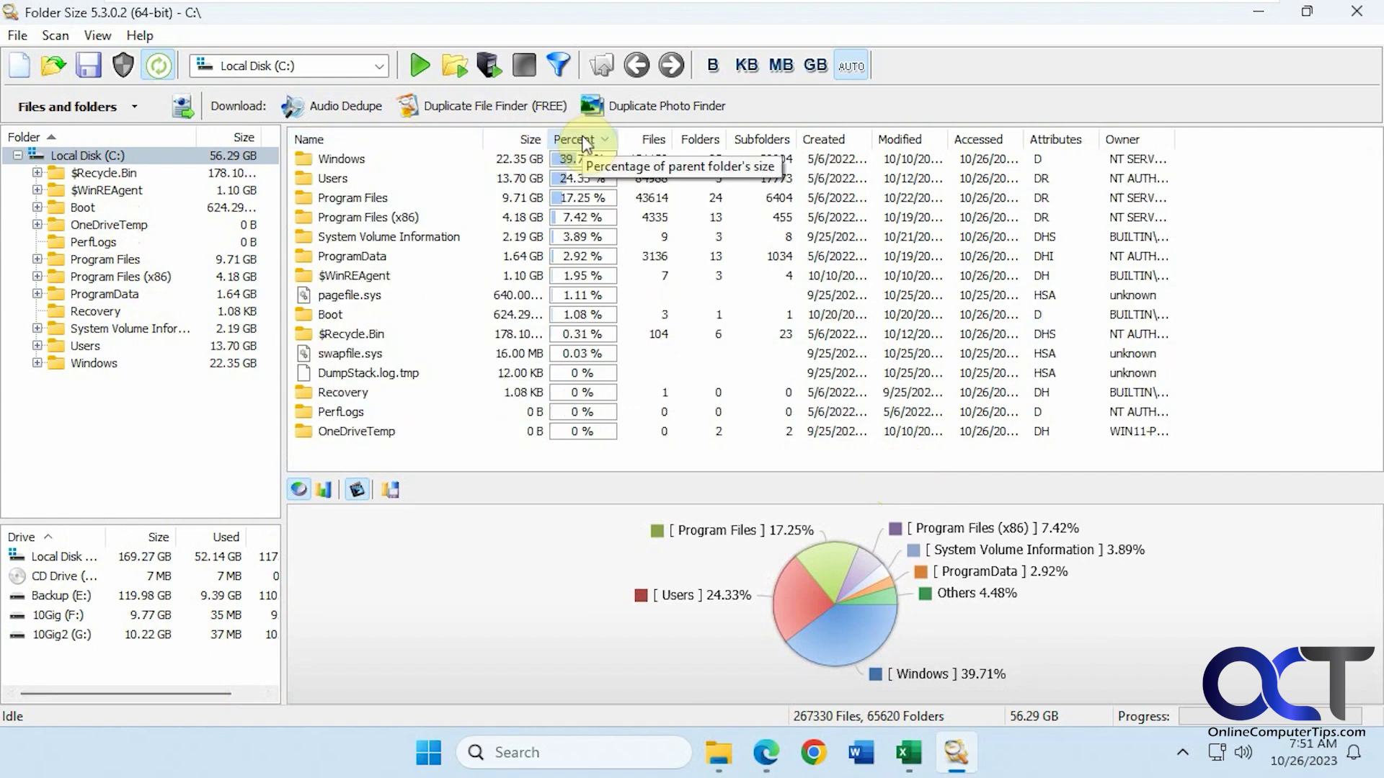
left_click(520, 140)
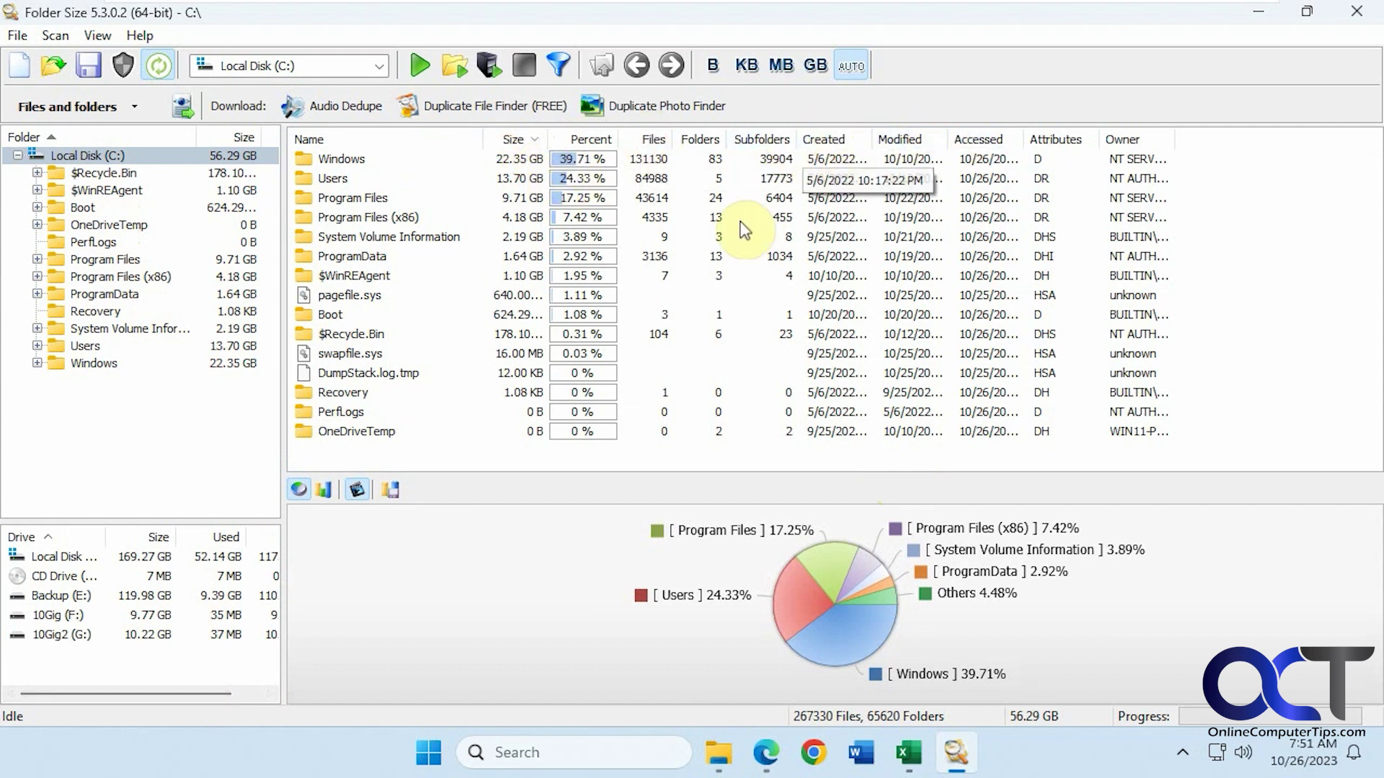
left_click(36, 346)
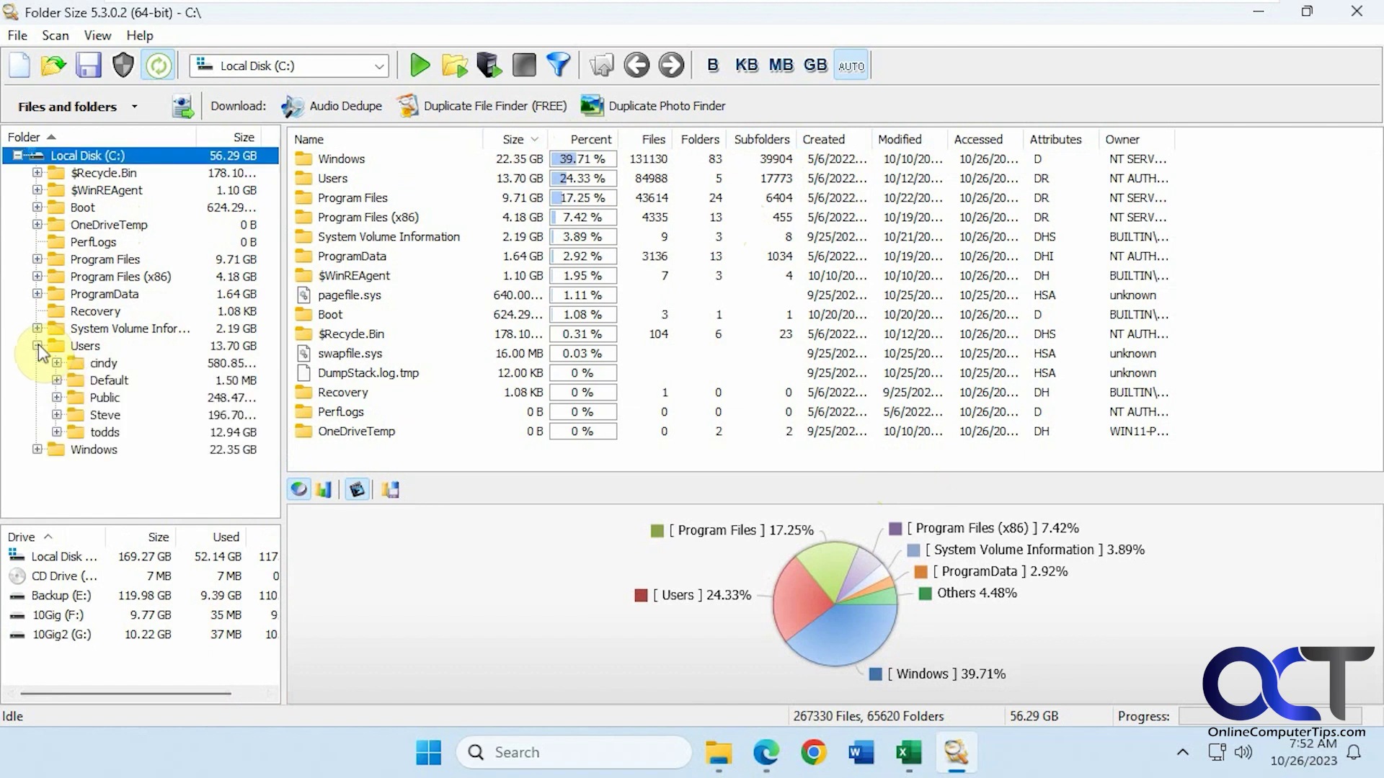
Show the largest user profile's contents (12.94 GB) and collapse the Users branch.
left_click(86, 347)
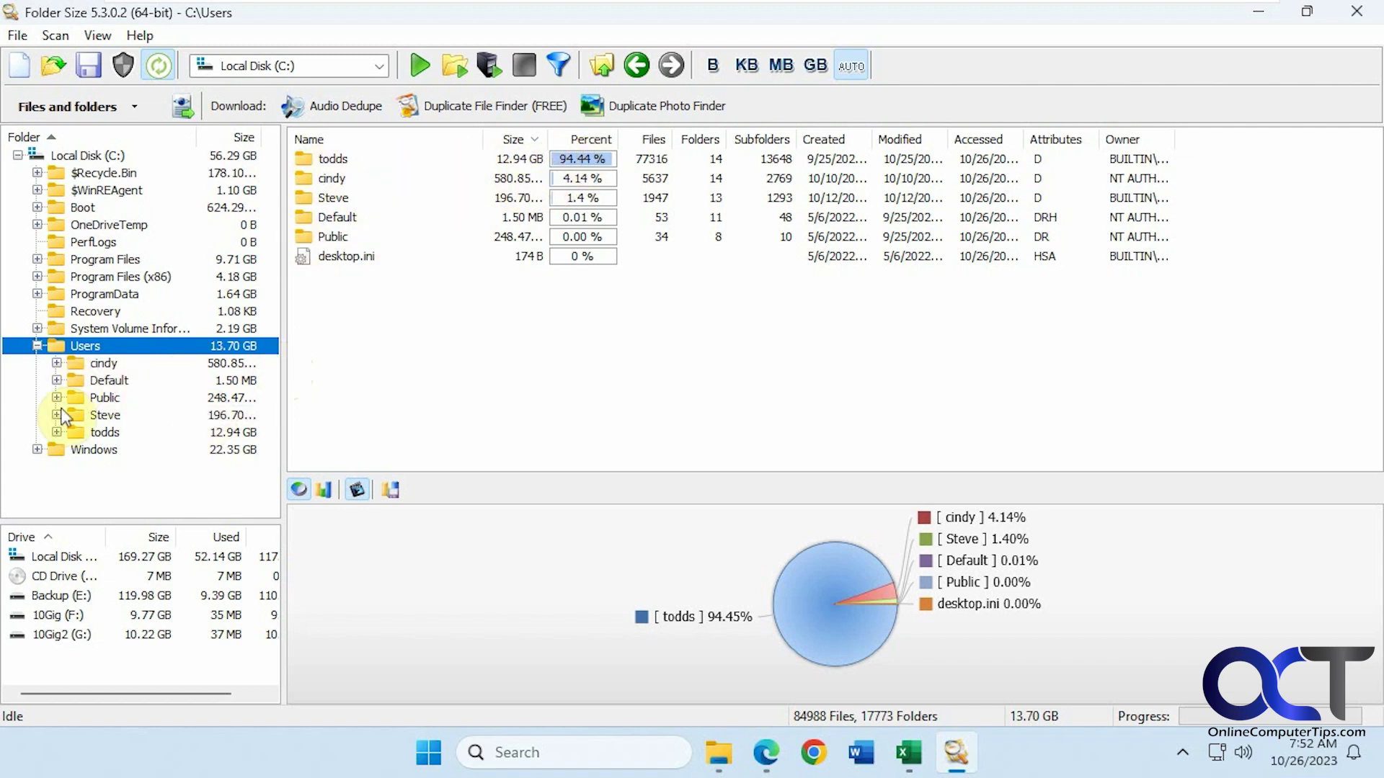
left_click(56, 432)
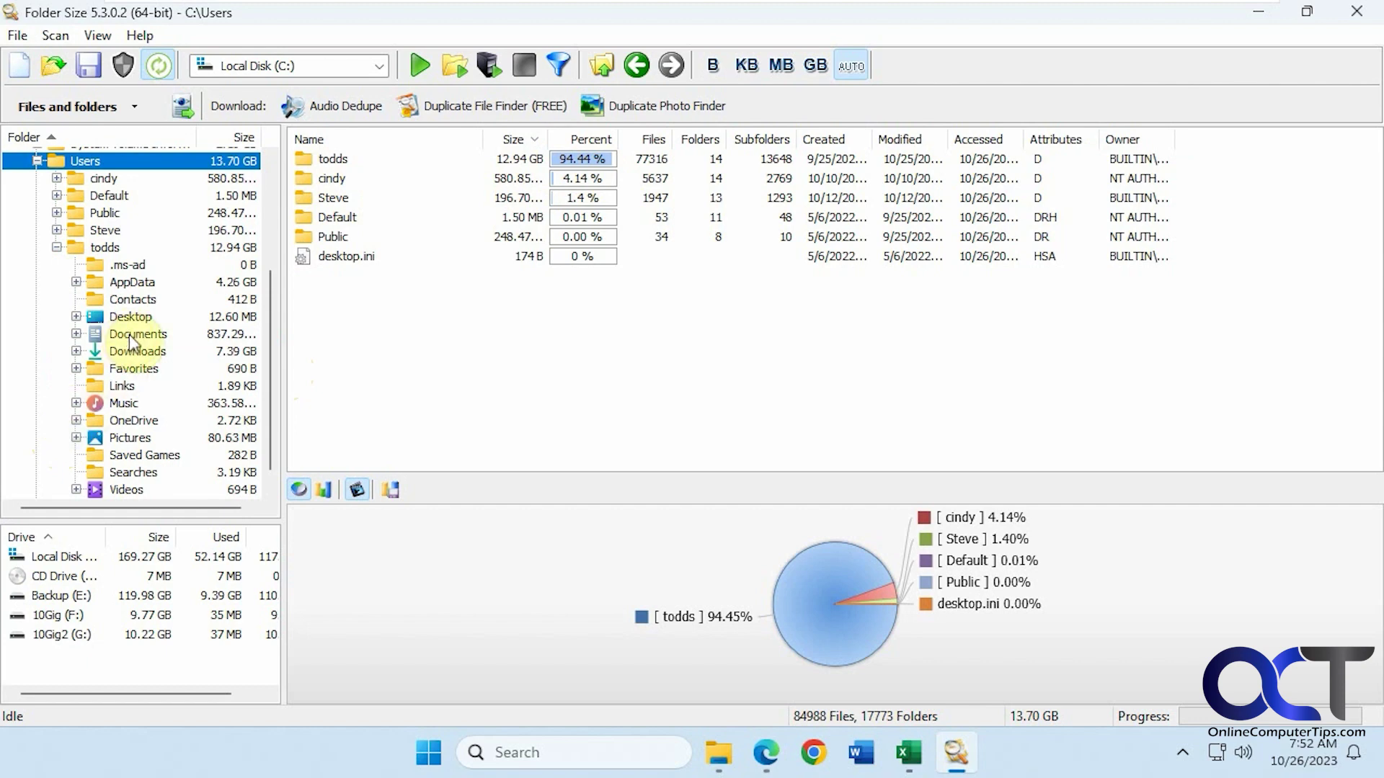
left_click(112, 250)
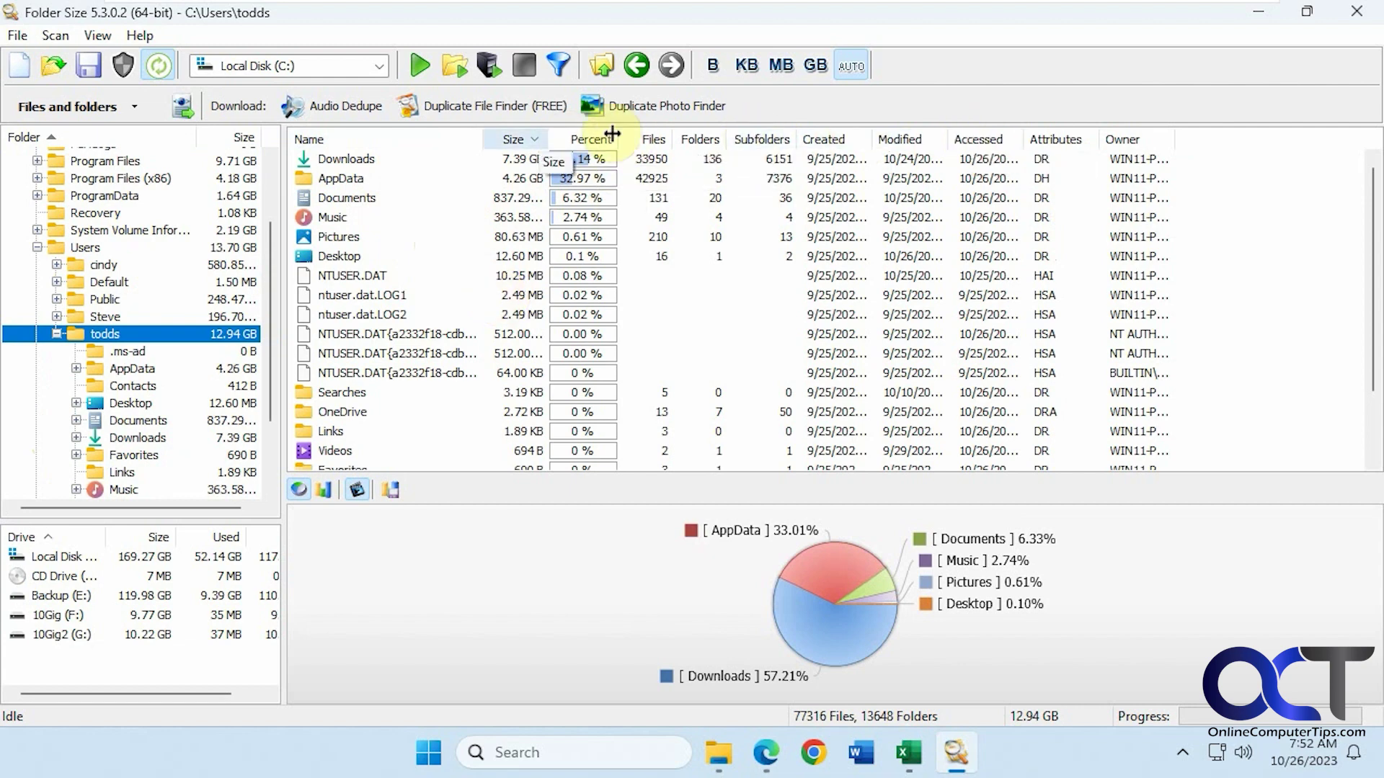
left_click(37, 247)
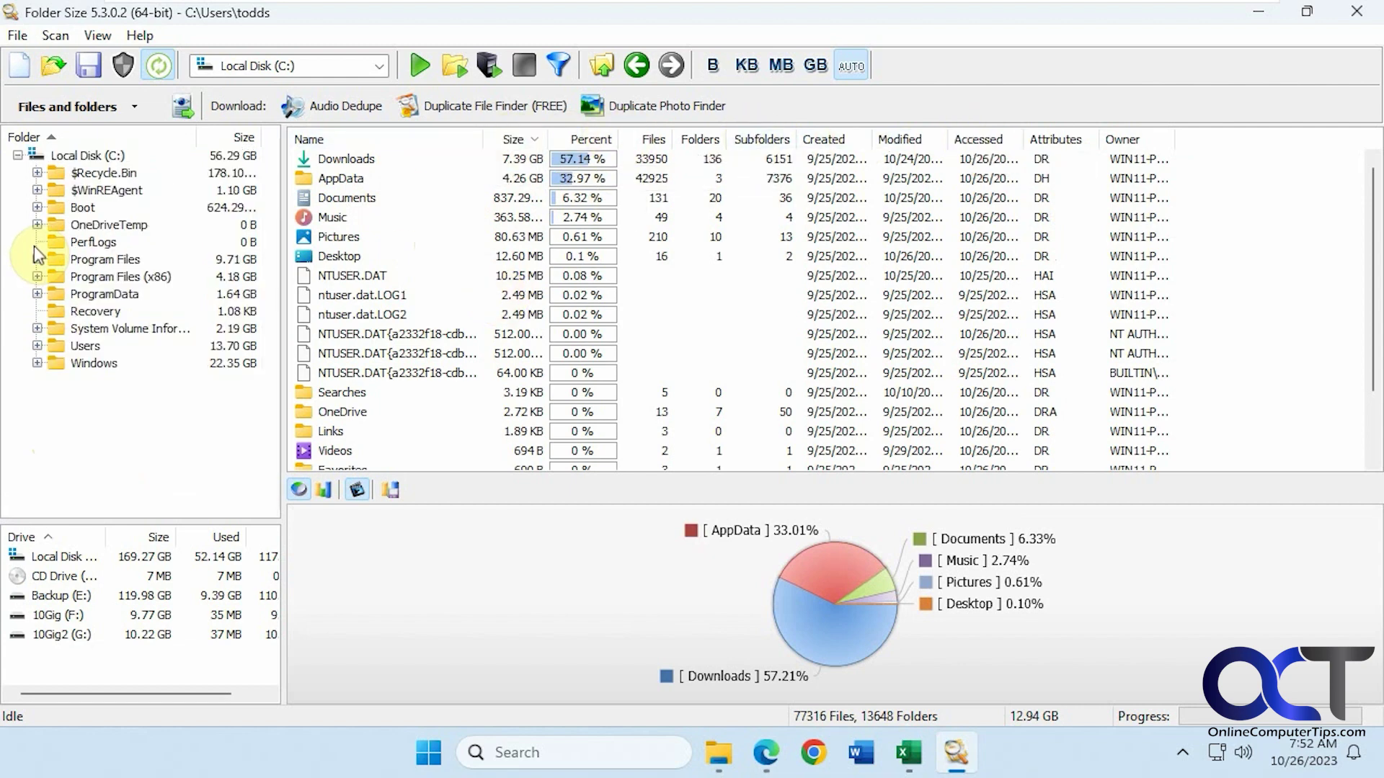
left_click(137, 108)
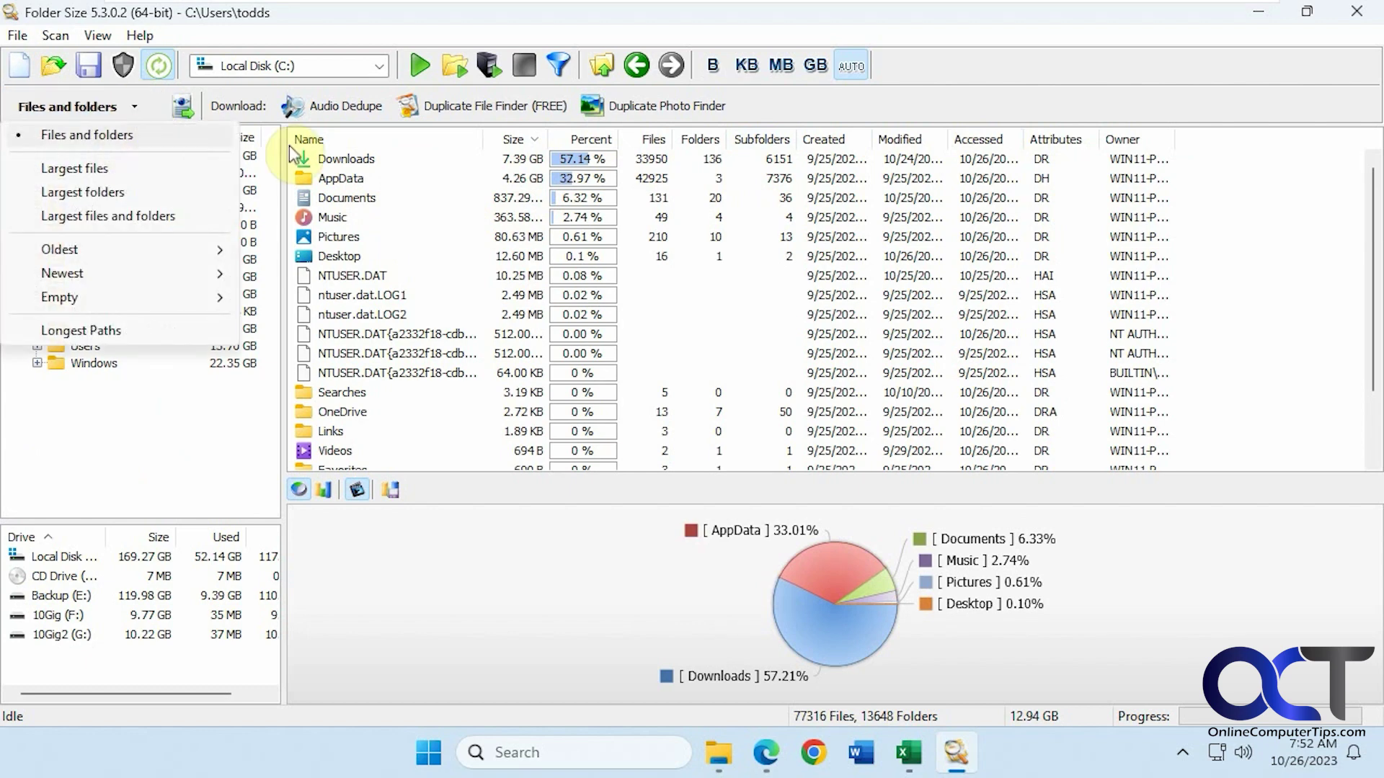
Switch the report to Largest files, then Largest folders, then Largest files and folders.
left_click(110, 170)
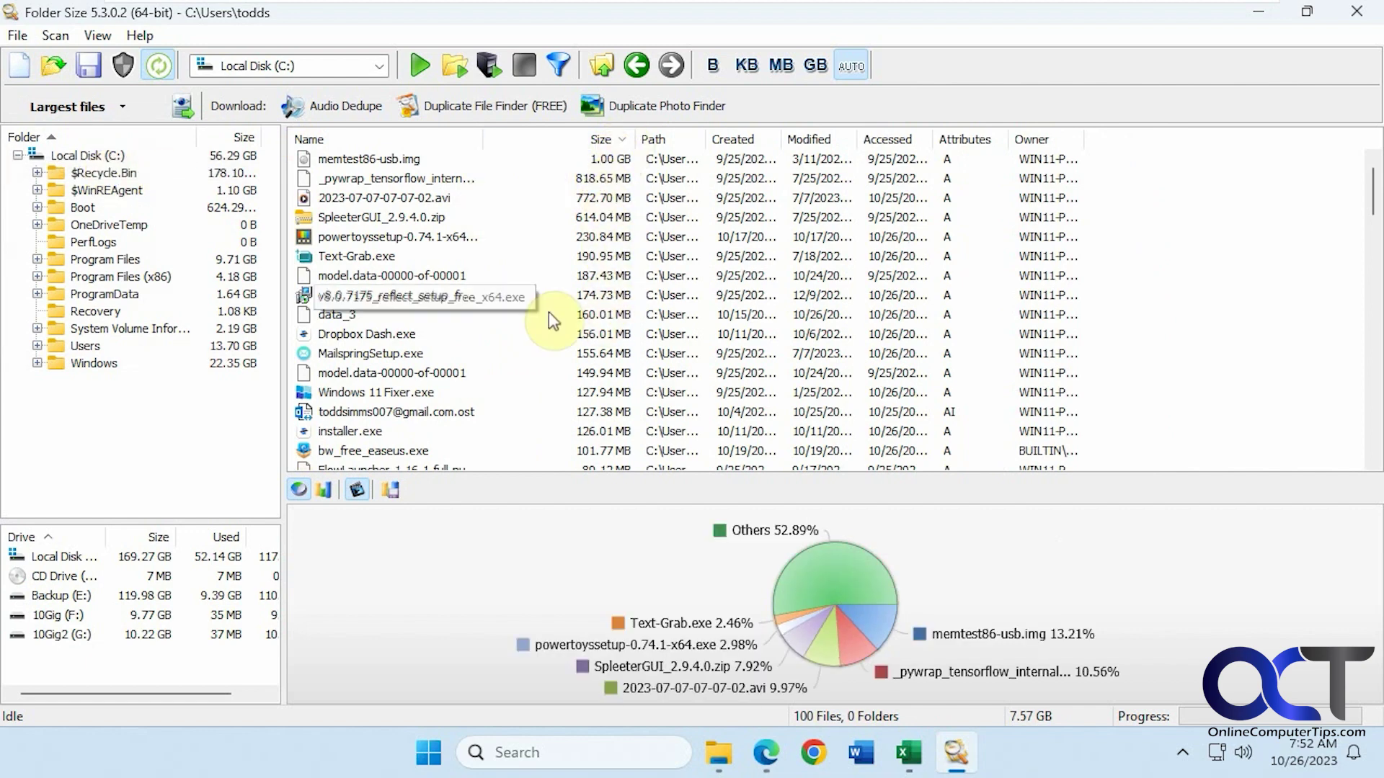
left_click(107, 106)
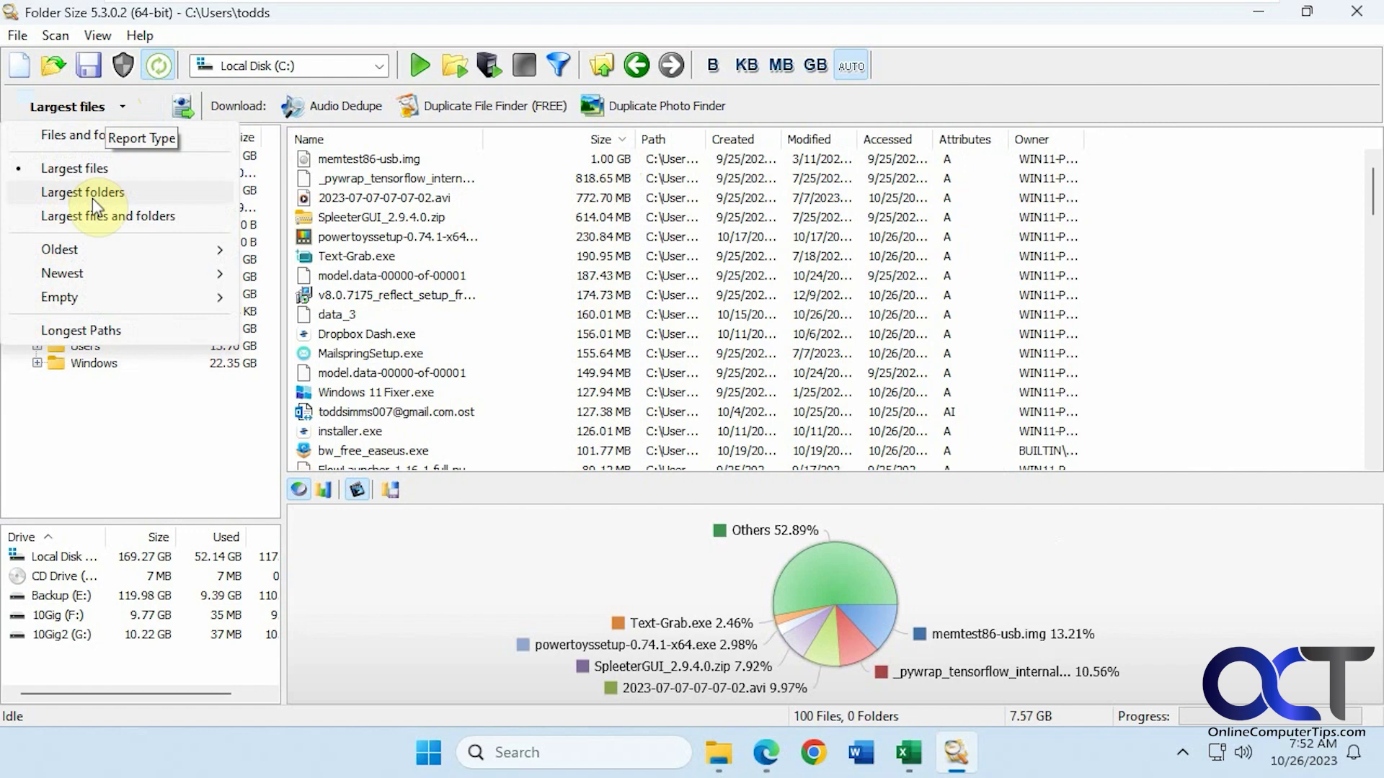
left_click(92, 197)
left_click(111, 110)
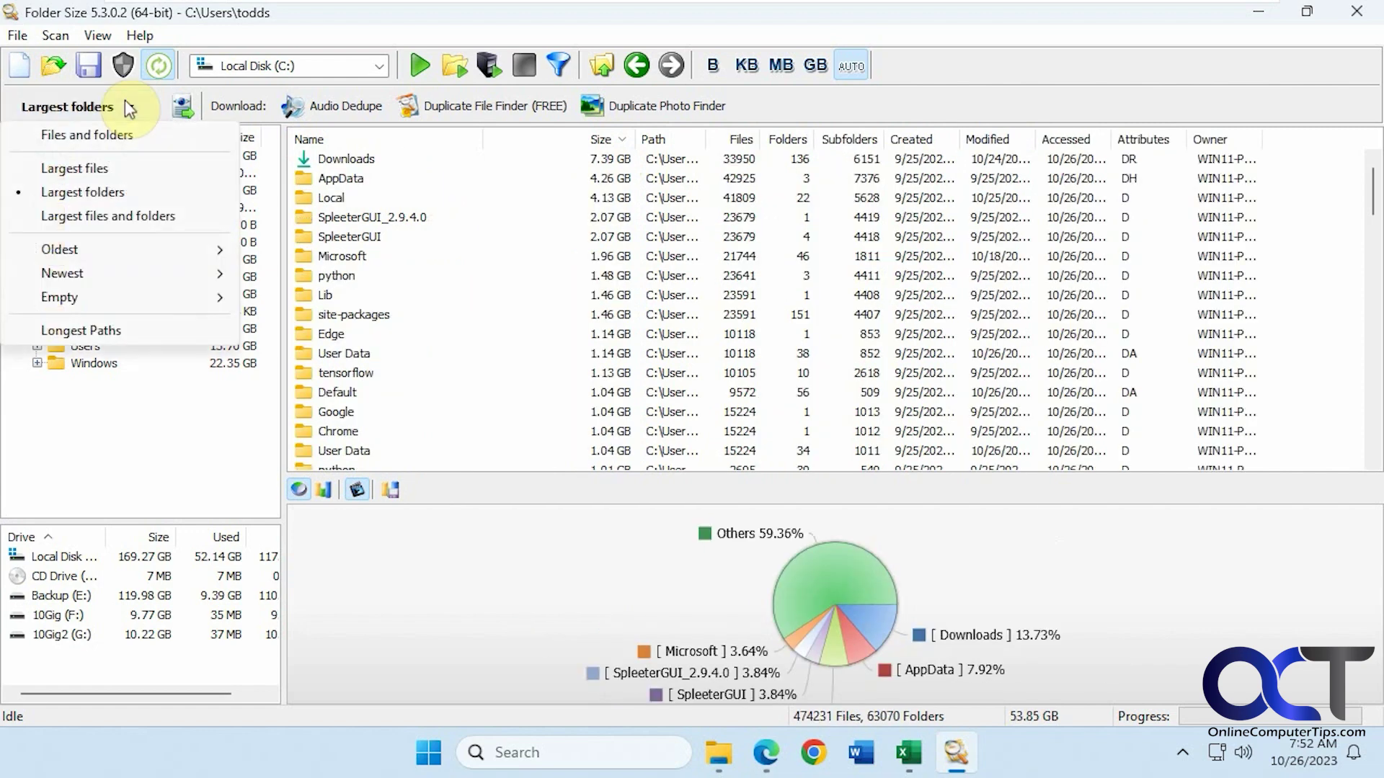
left_click(102, 213)
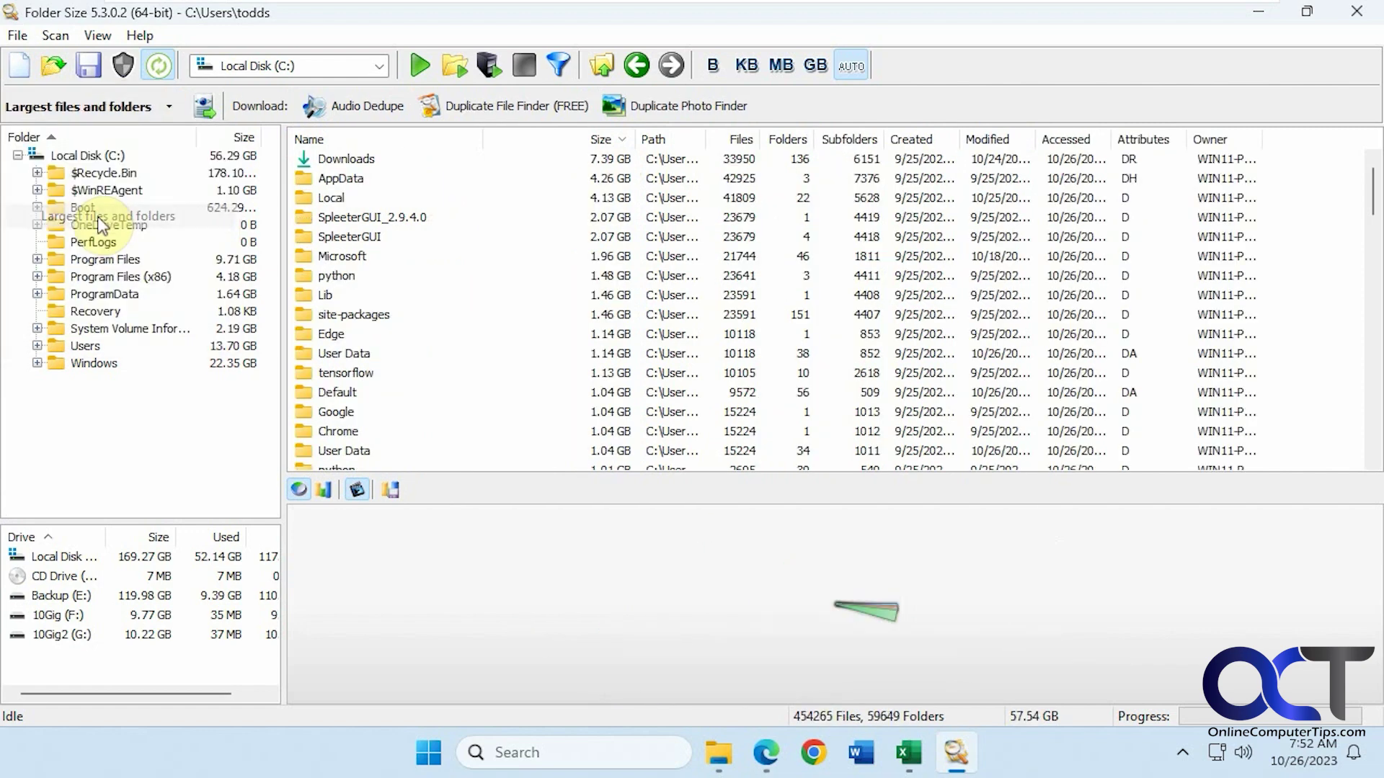
Try the Oldest files report, dismiss the free-version notice, and return to Files and folders.
left_click(129, 106)
mouse_move(119, 246)
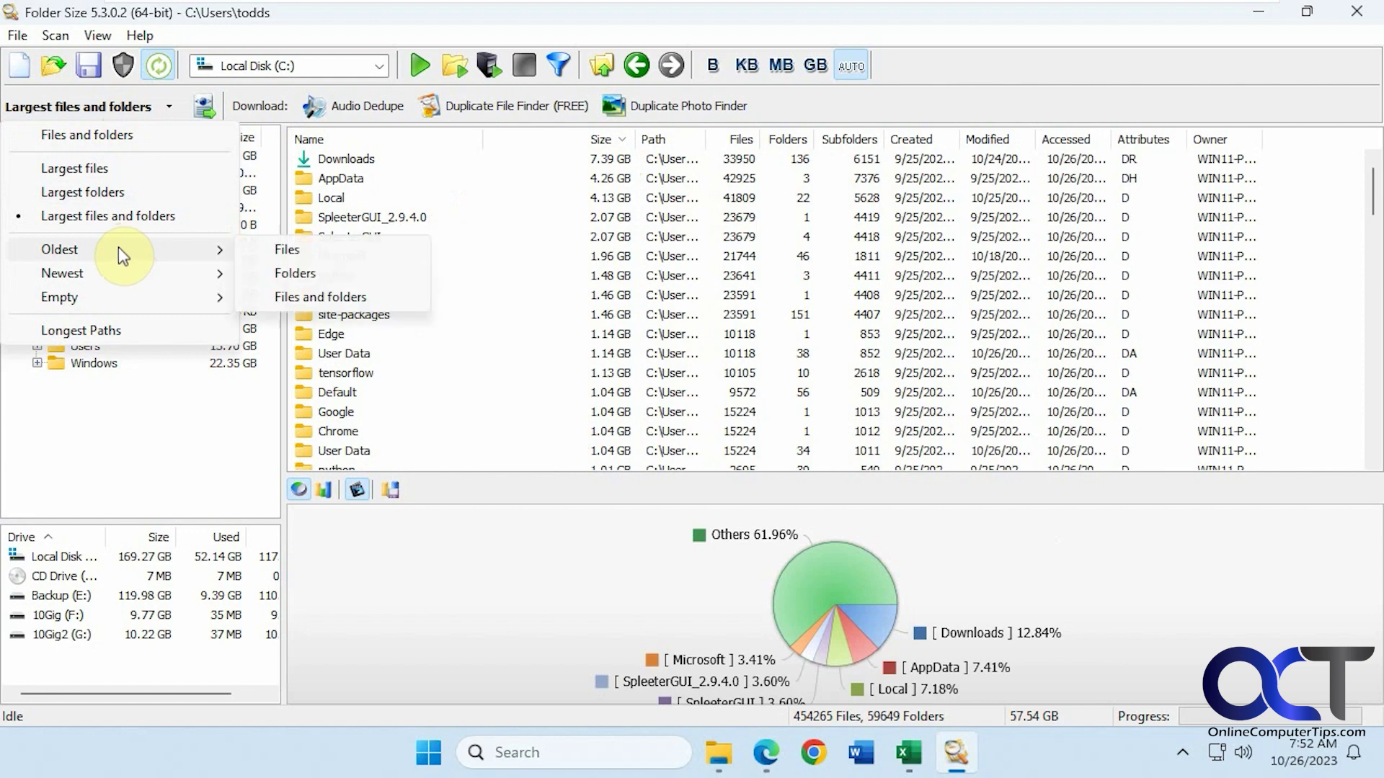
left_click(285, 247)
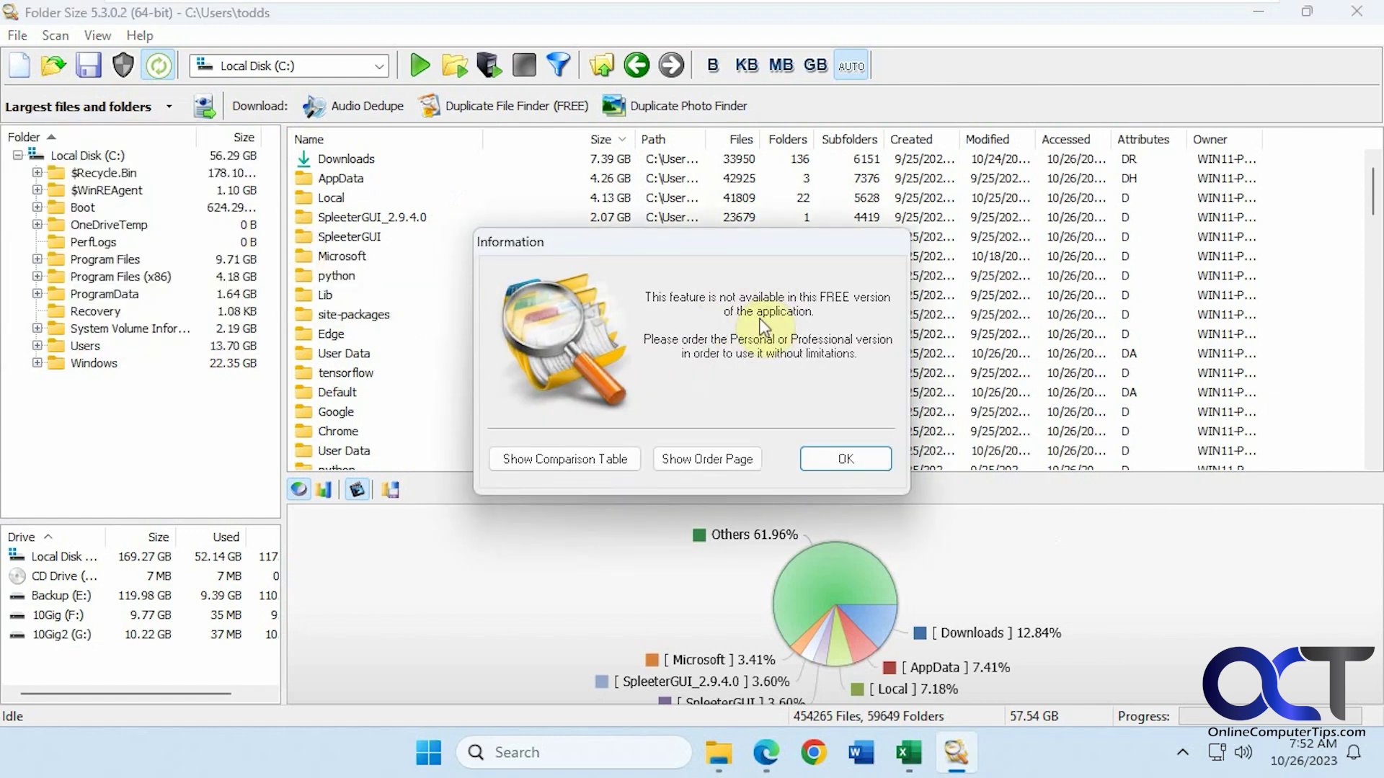
left_click(845, 464)
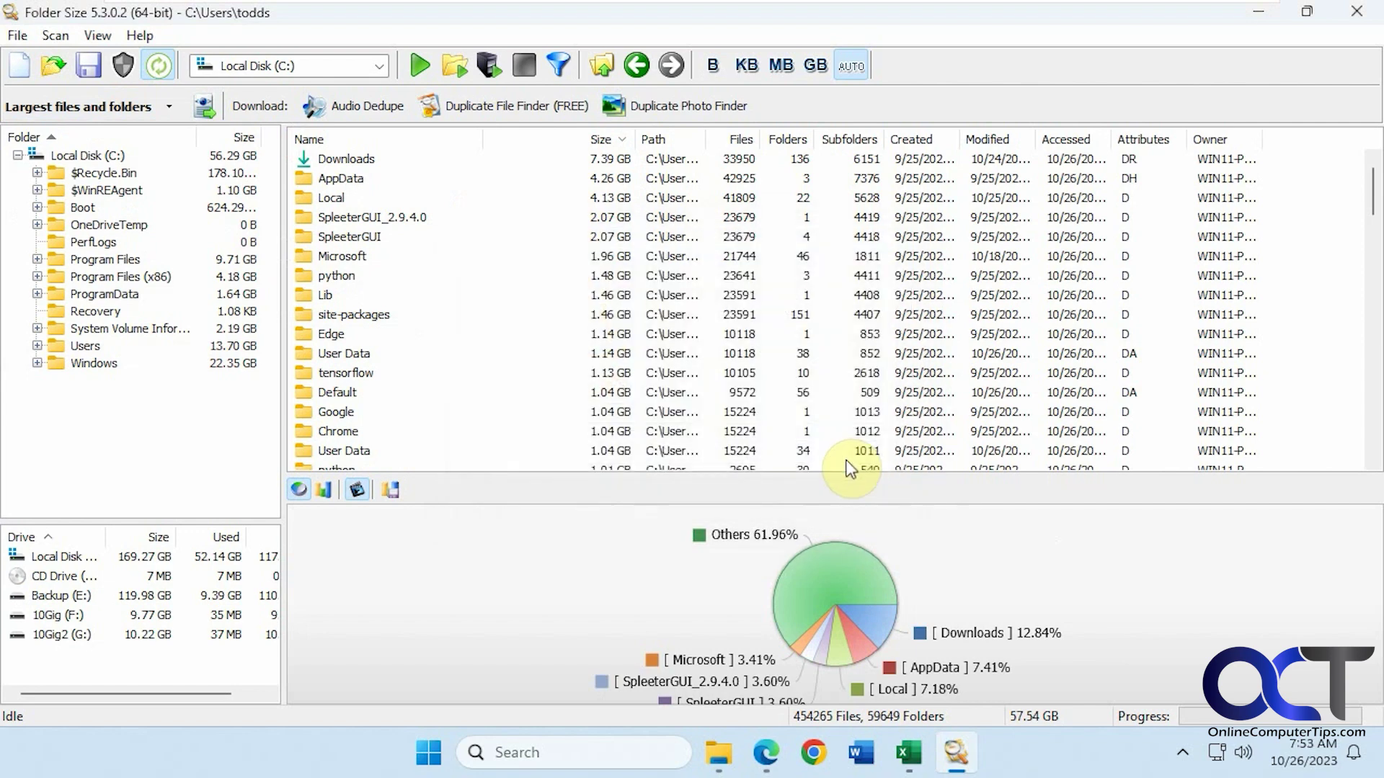
left_click(168, 107)
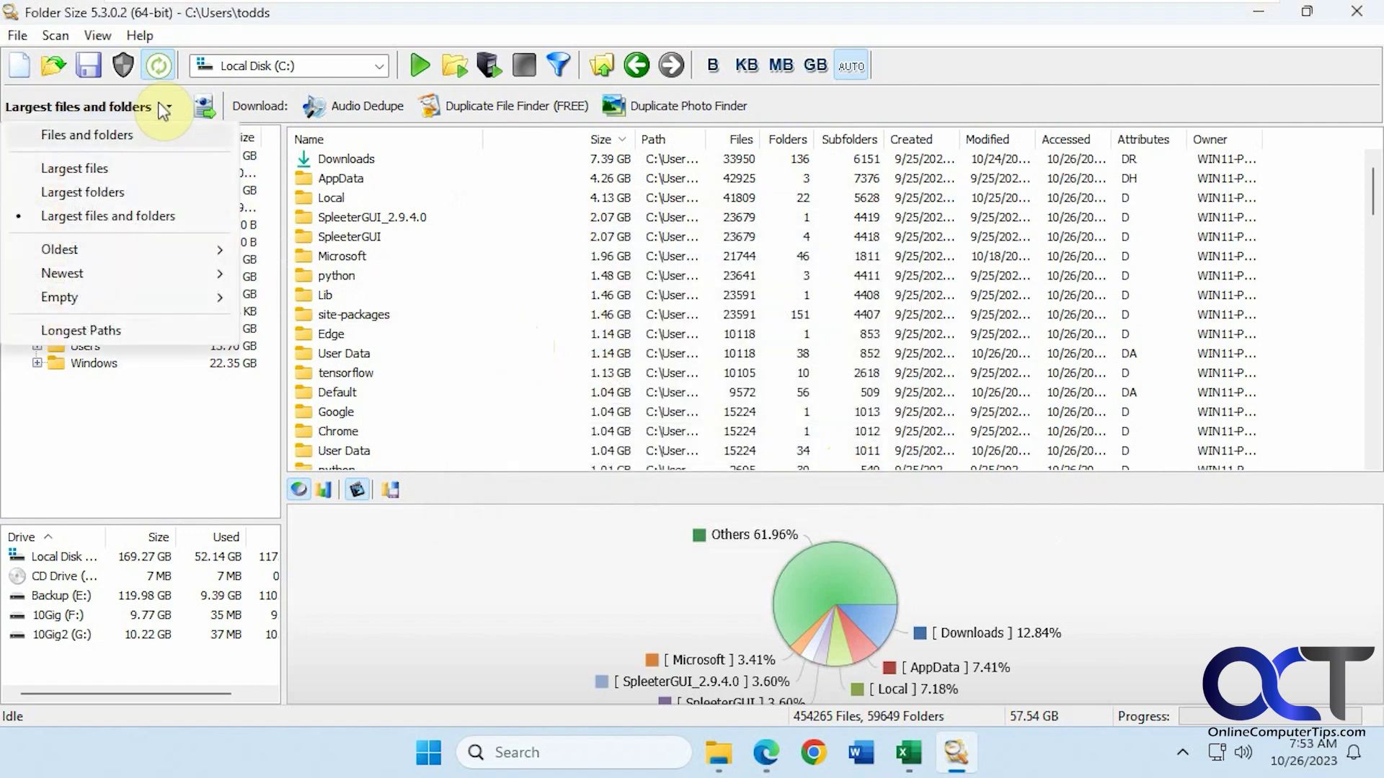
left_click(123, 136)
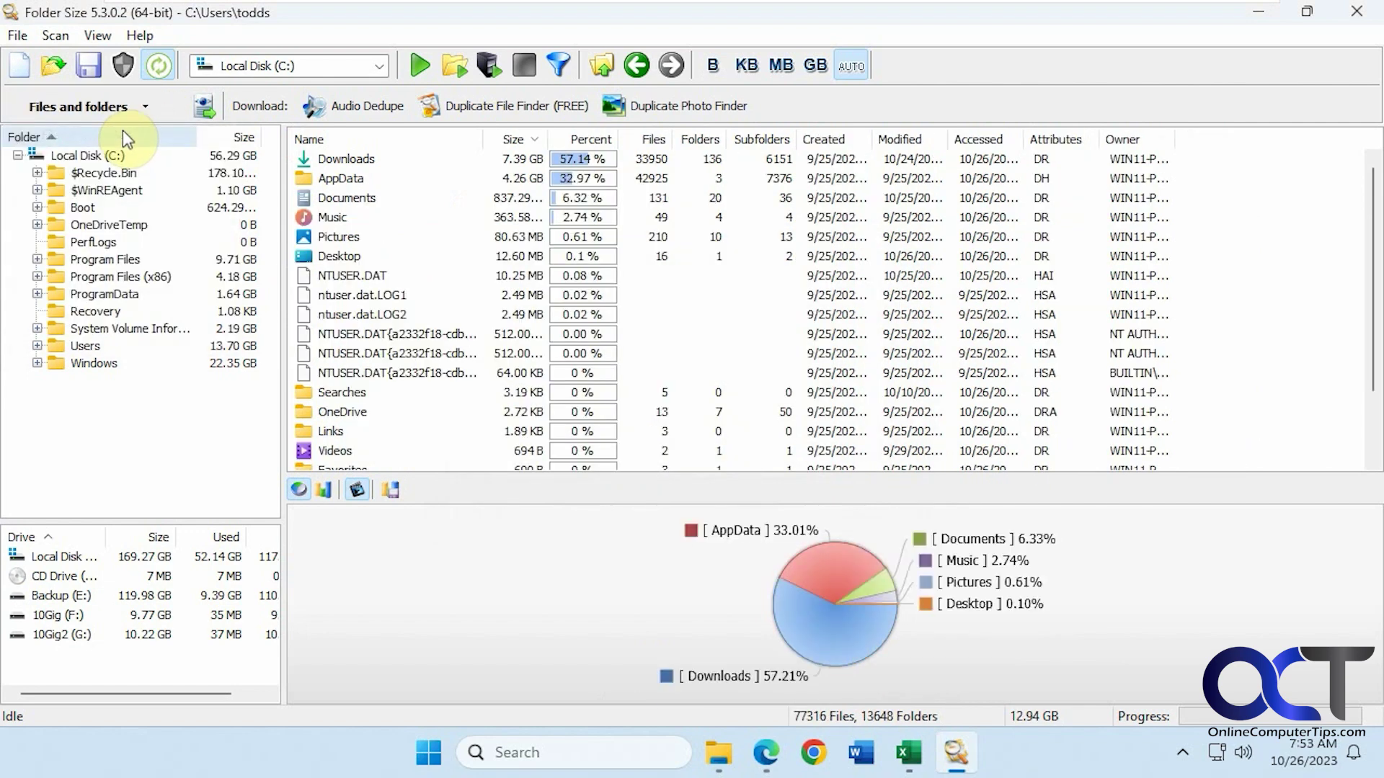
Attempt to export the scan results and dismiss the Professional-only notice.
left_click(205, 108)
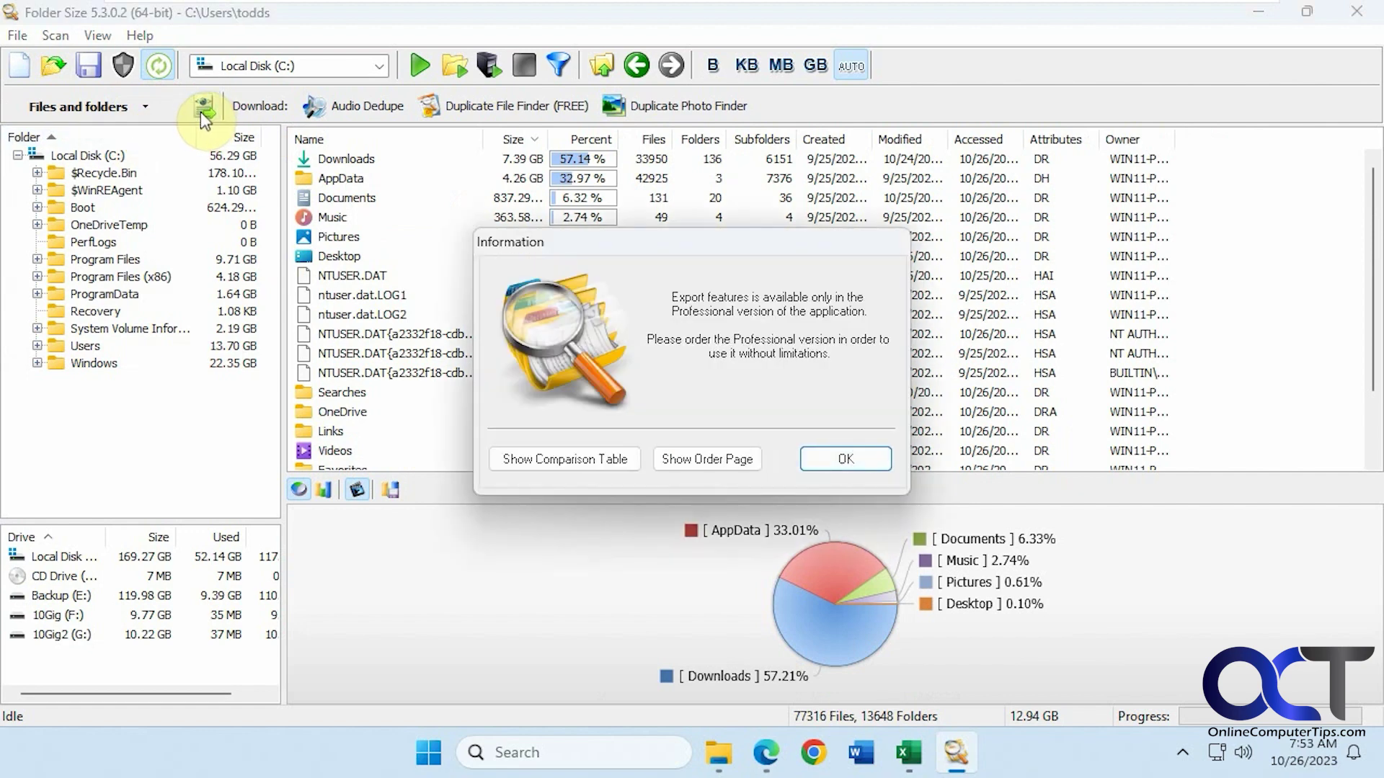
left_click(839, 458)
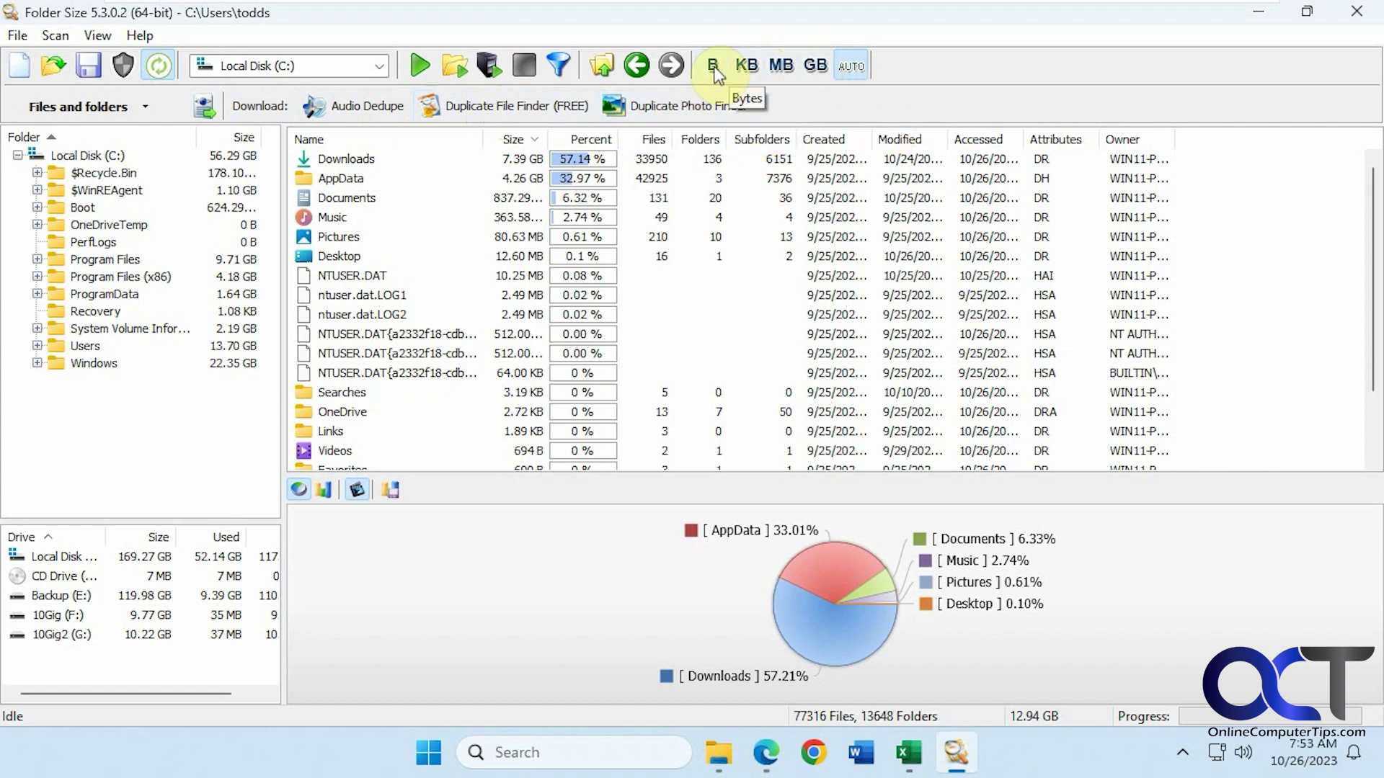
left_click(560, 66)
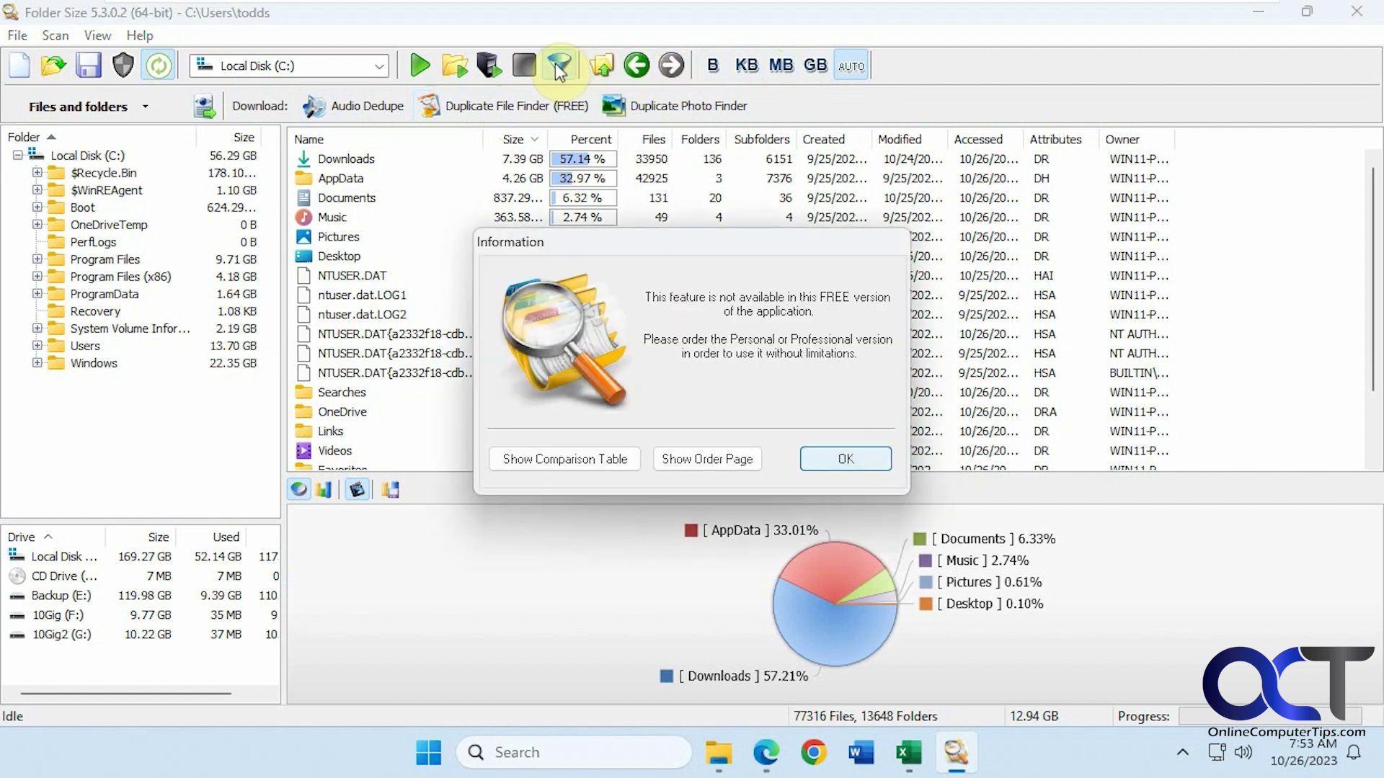
left_click(846, 462)
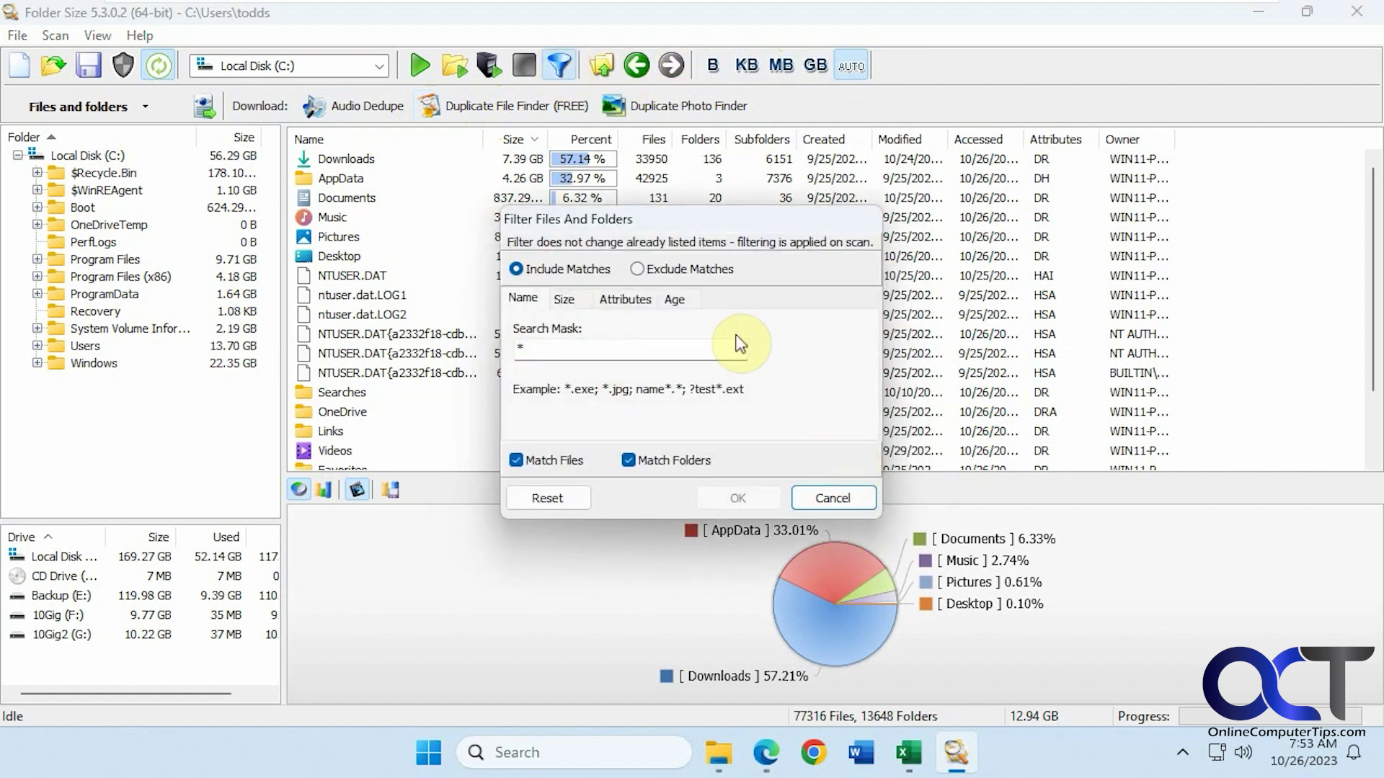
left_click(851, 500)
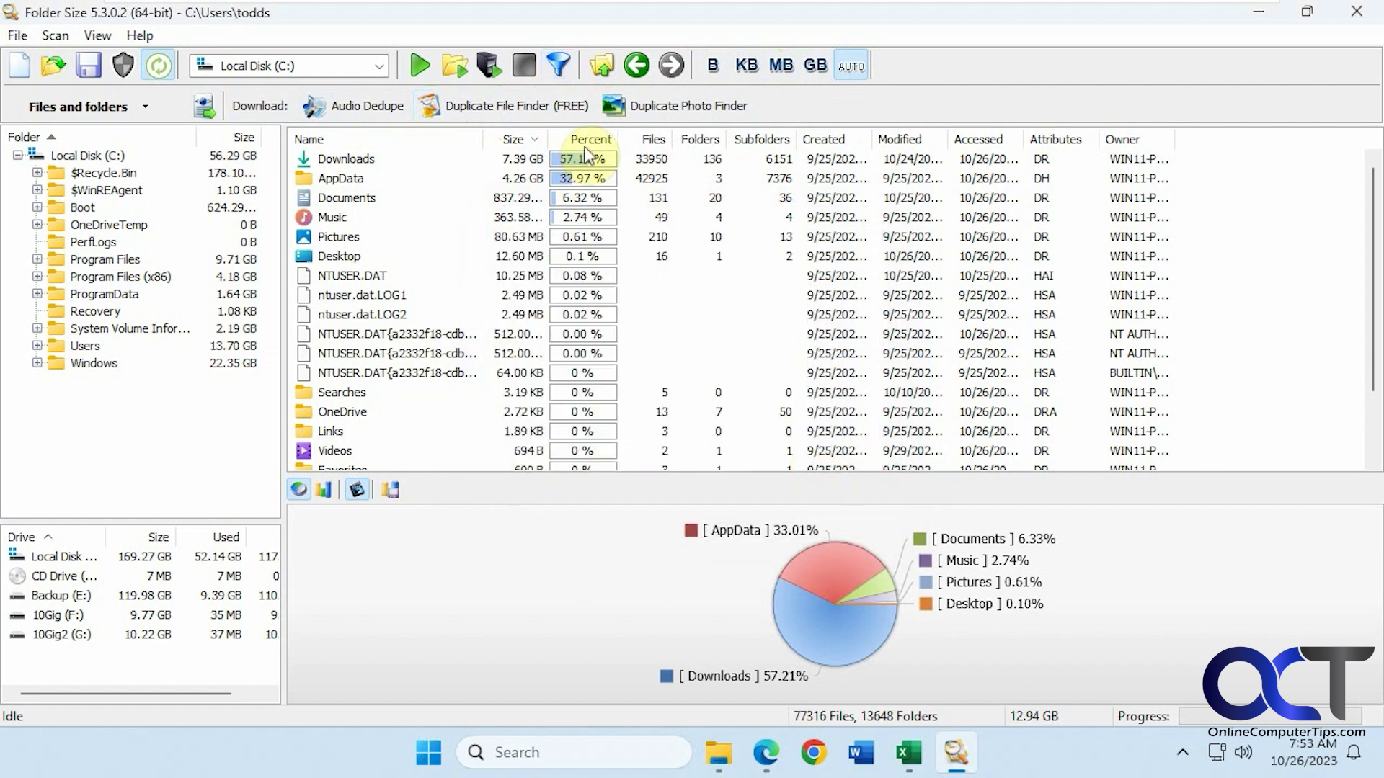
left_click(490, 66)
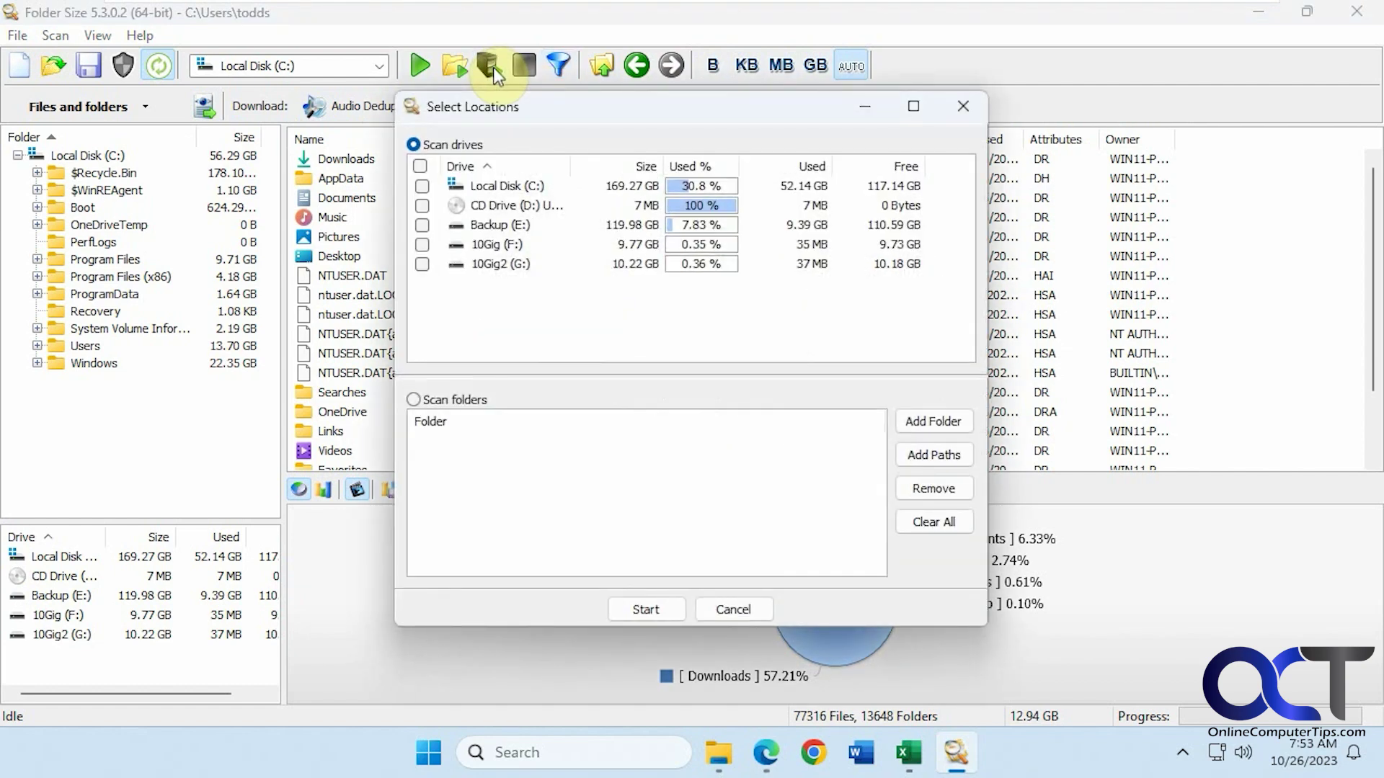
left_click(964, 109)
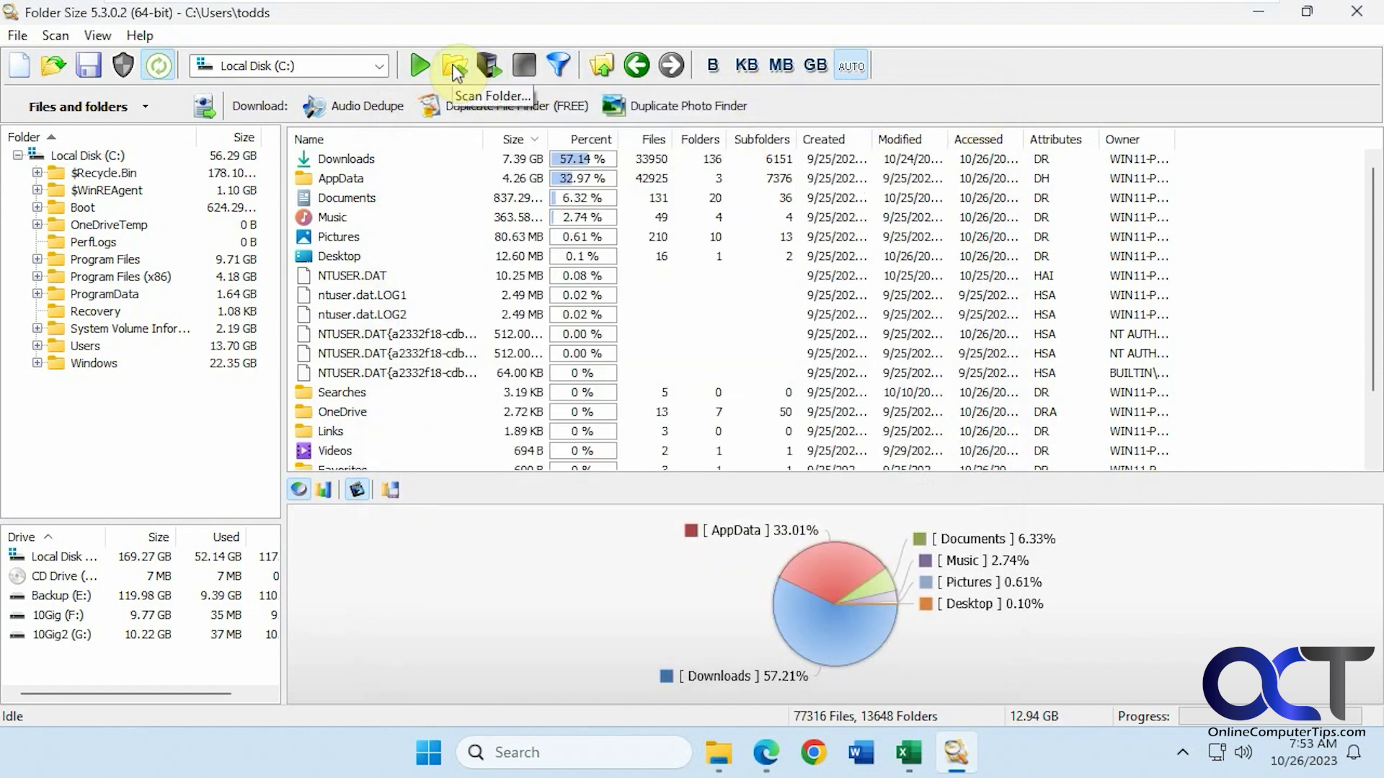
Enable monitoring of file system changes, then browse the View, Scan and File menus.
left_click(160, 67)
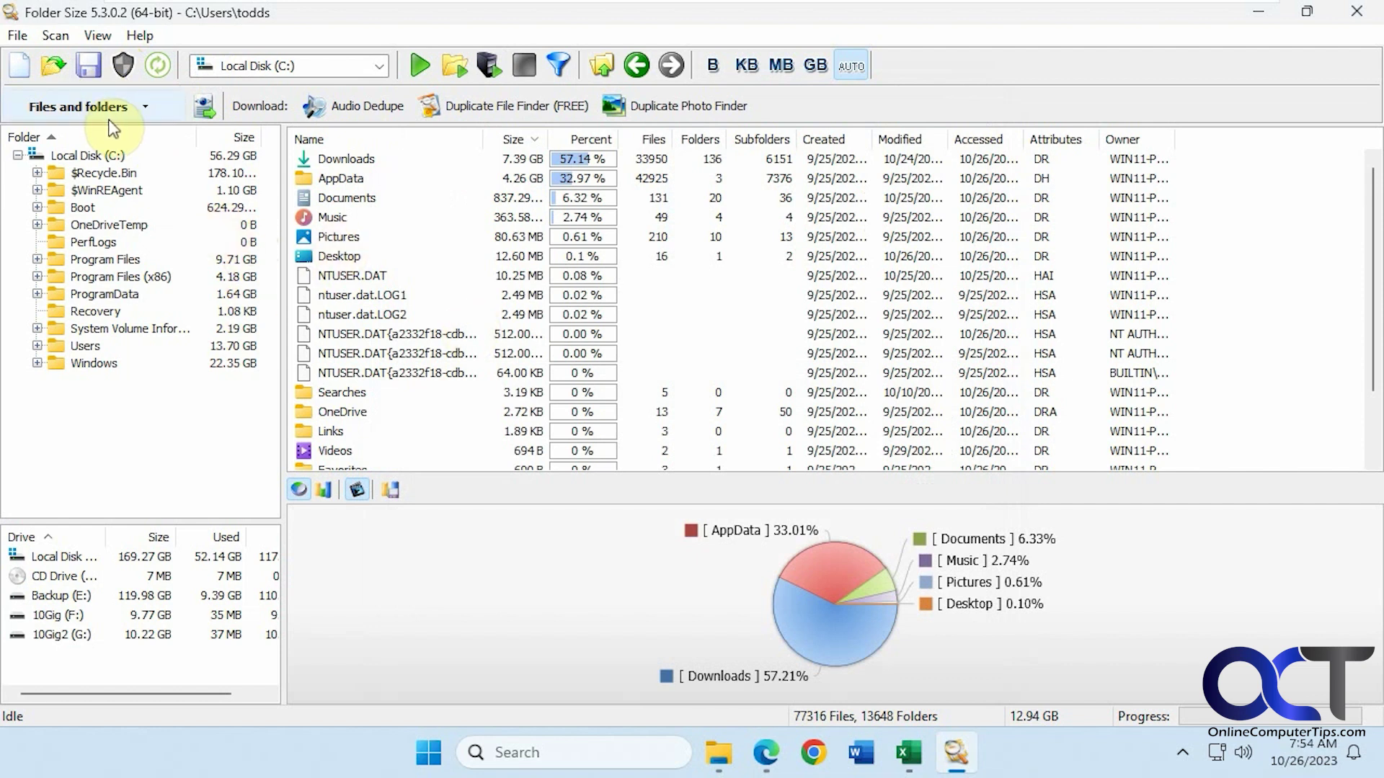
left_click(98, 36)
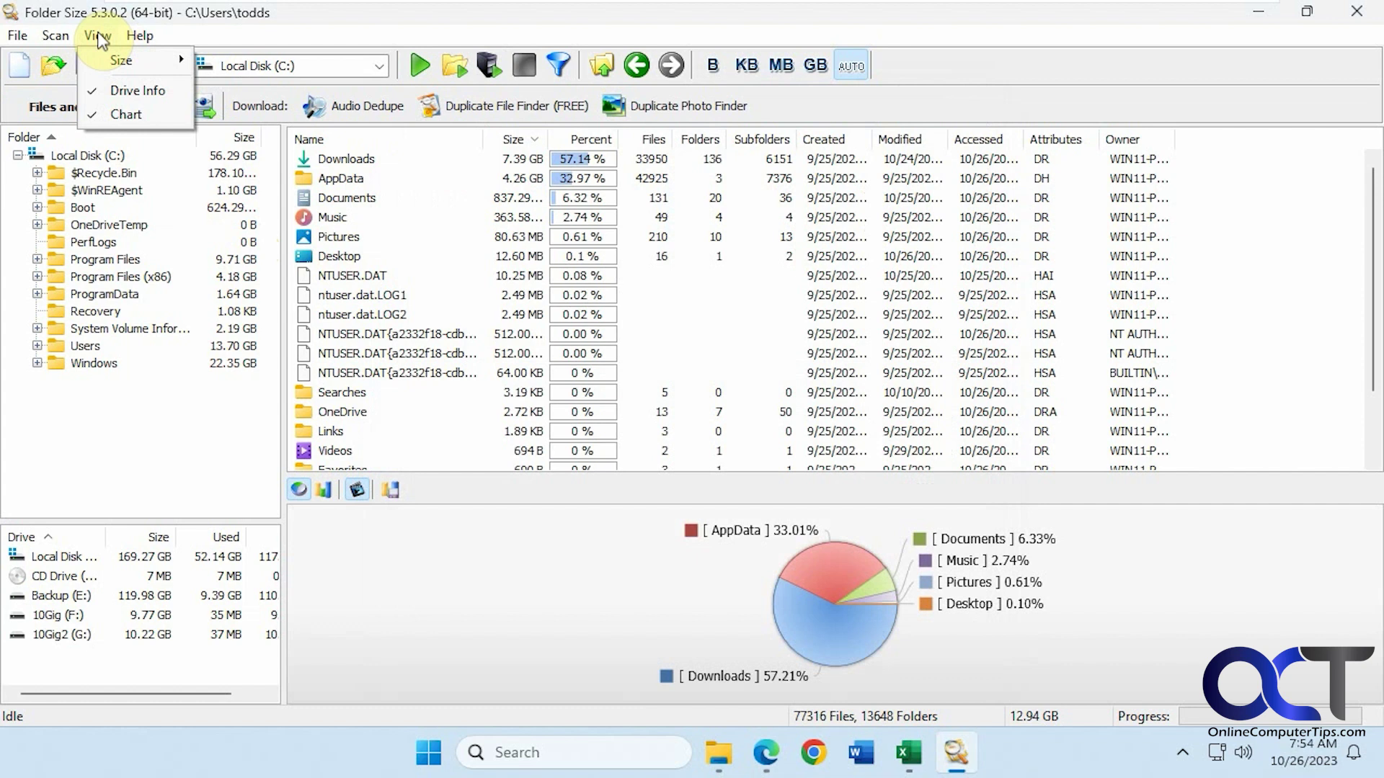
mouse_move(147, 62)
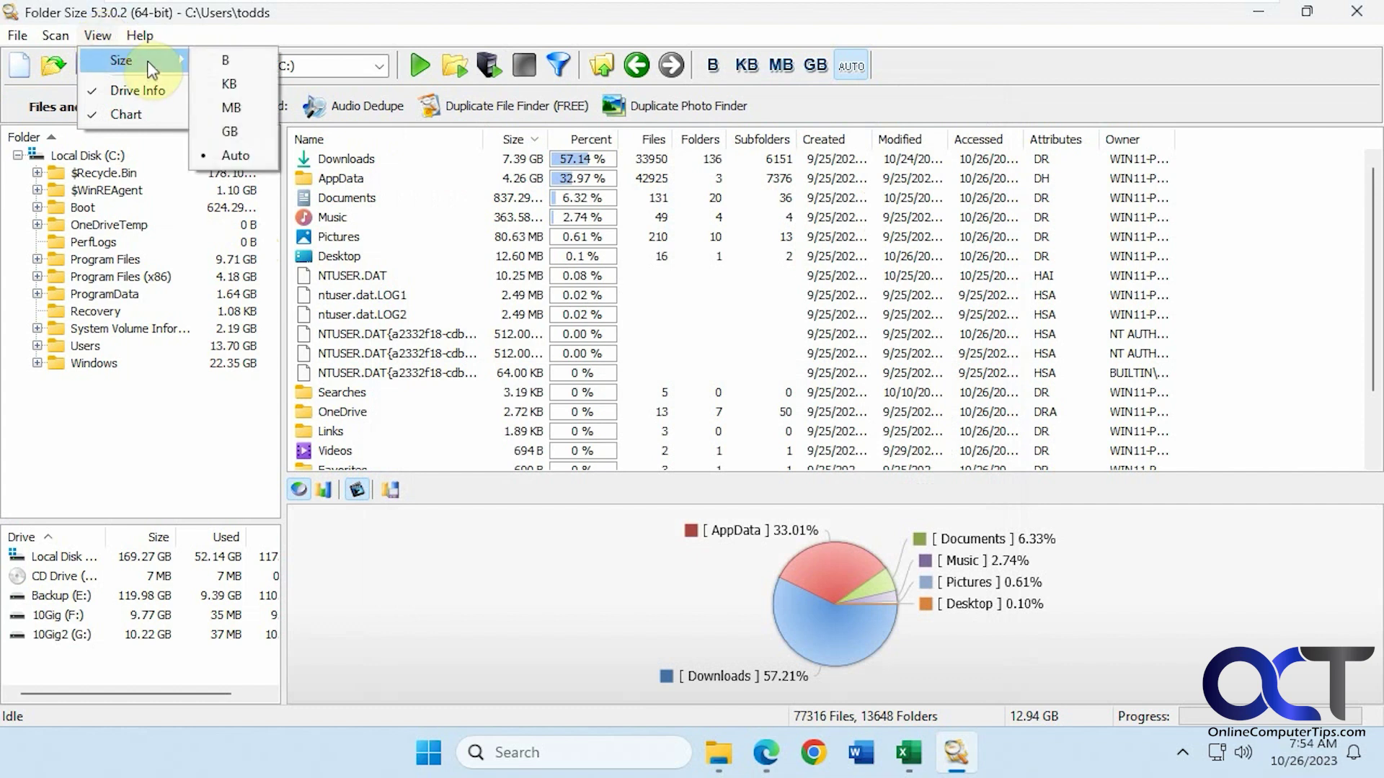
mouse_move(60, 38)
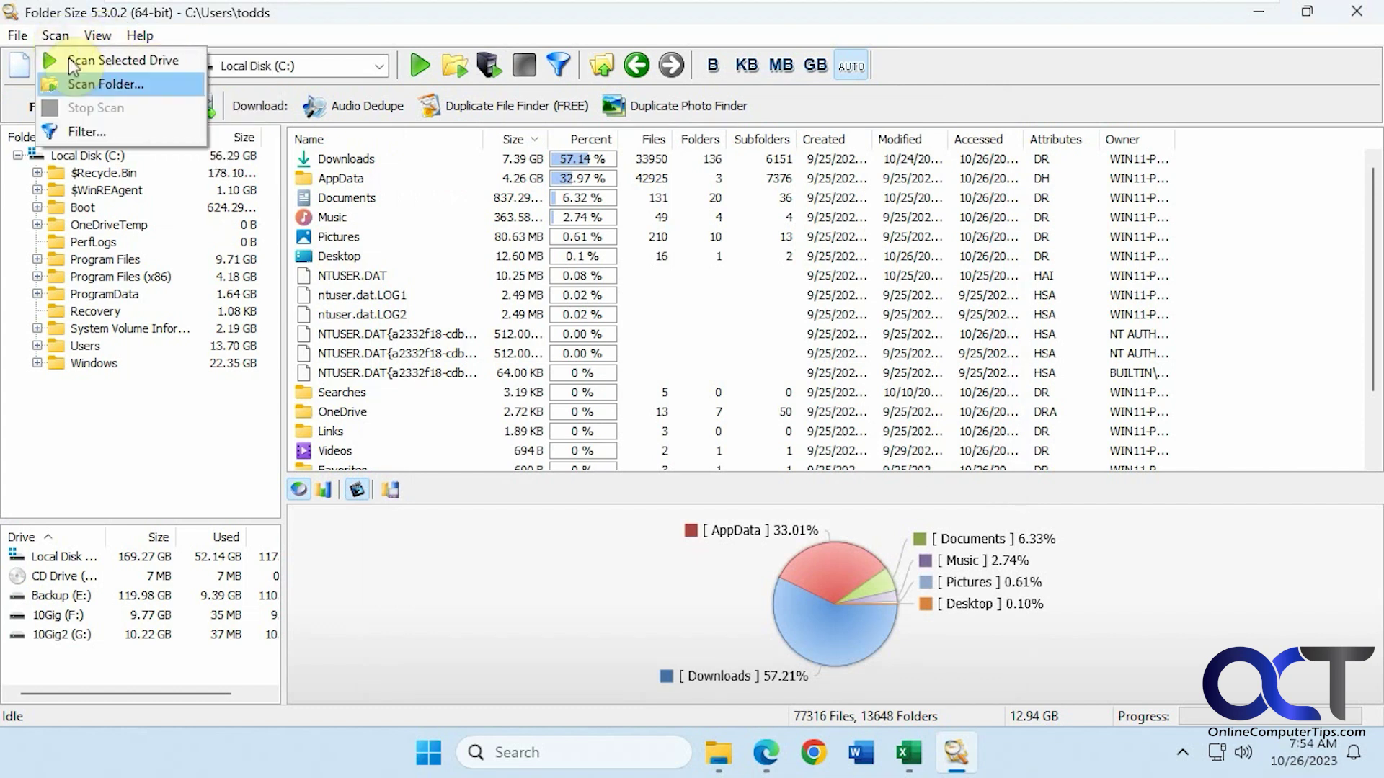
mouse_move(18, 39)
left_click(57, 216)
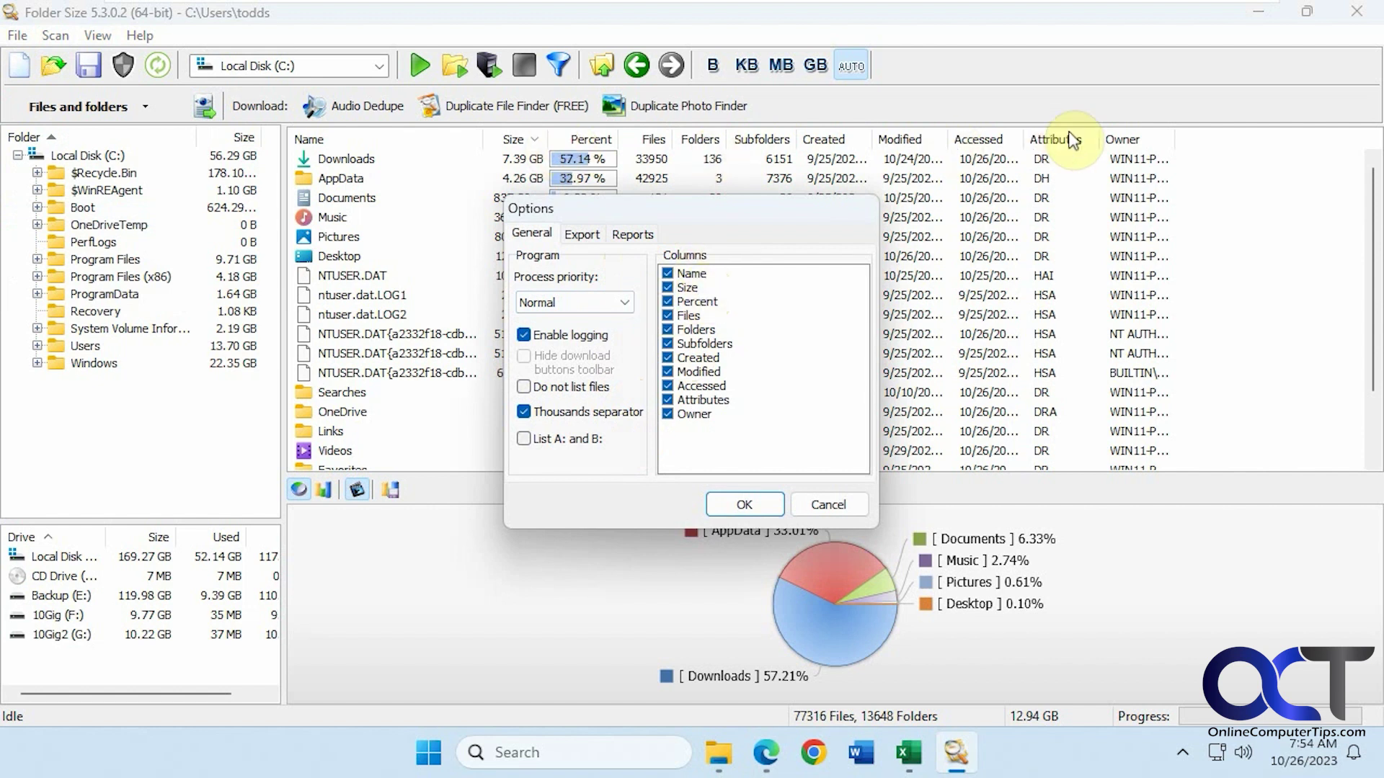
left_click(581, 235)
left_click(630, 235)
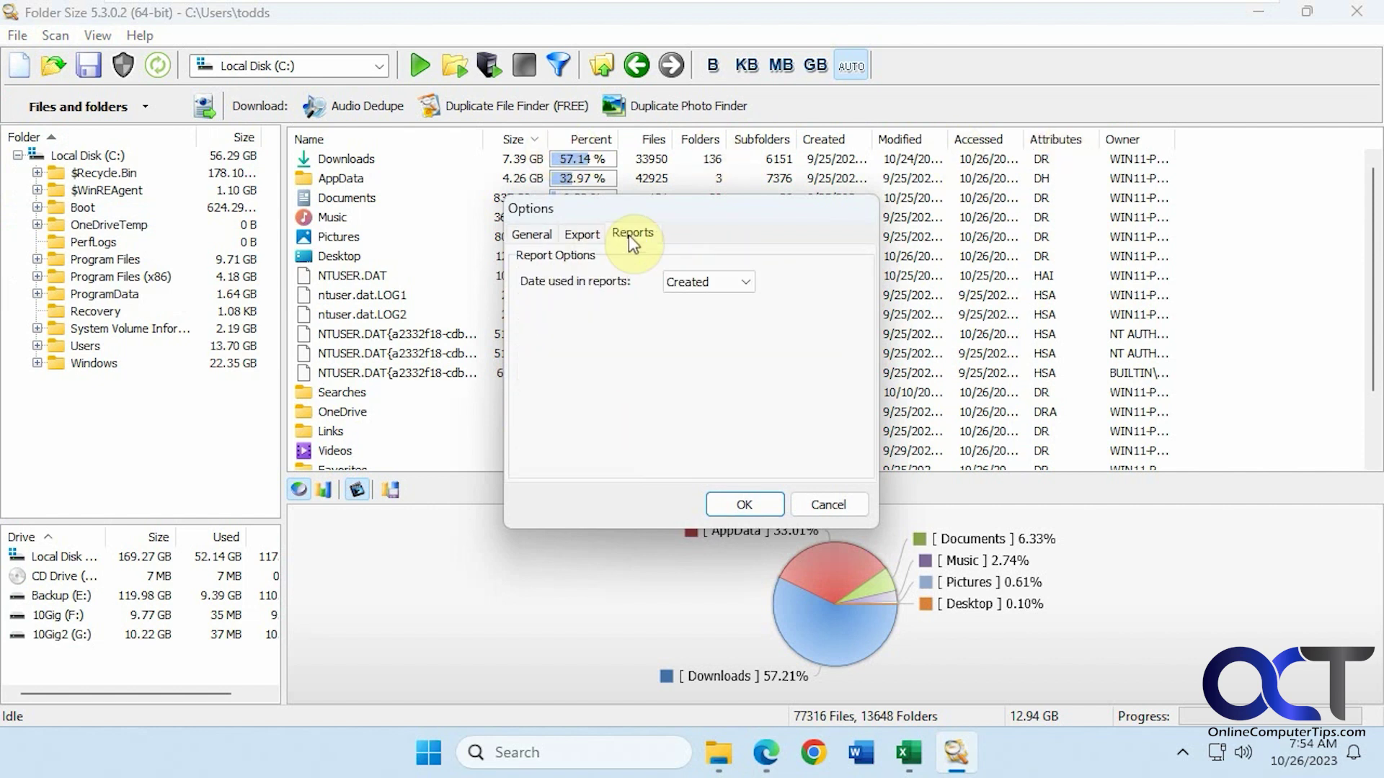
left_click(744, 285)
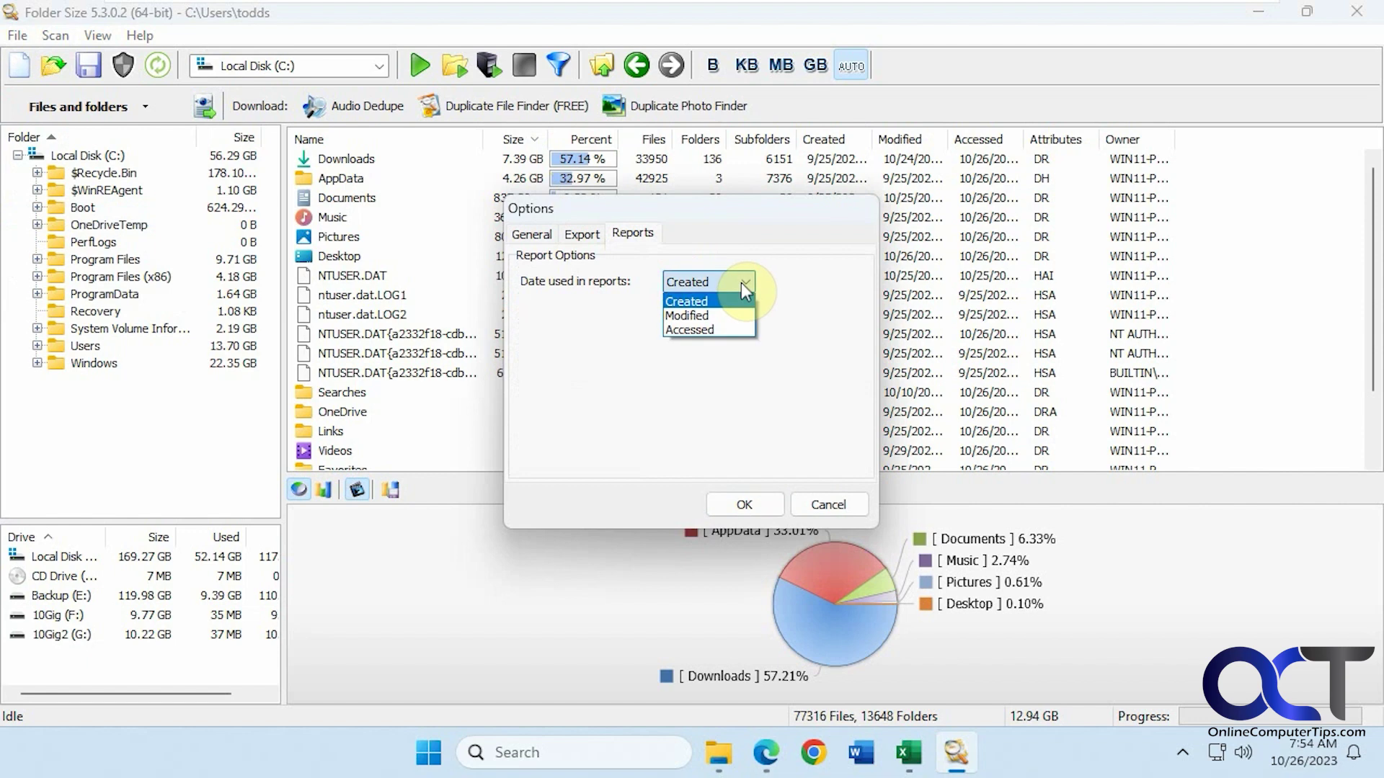
left_click(741, 284)
left_click(830, 504)
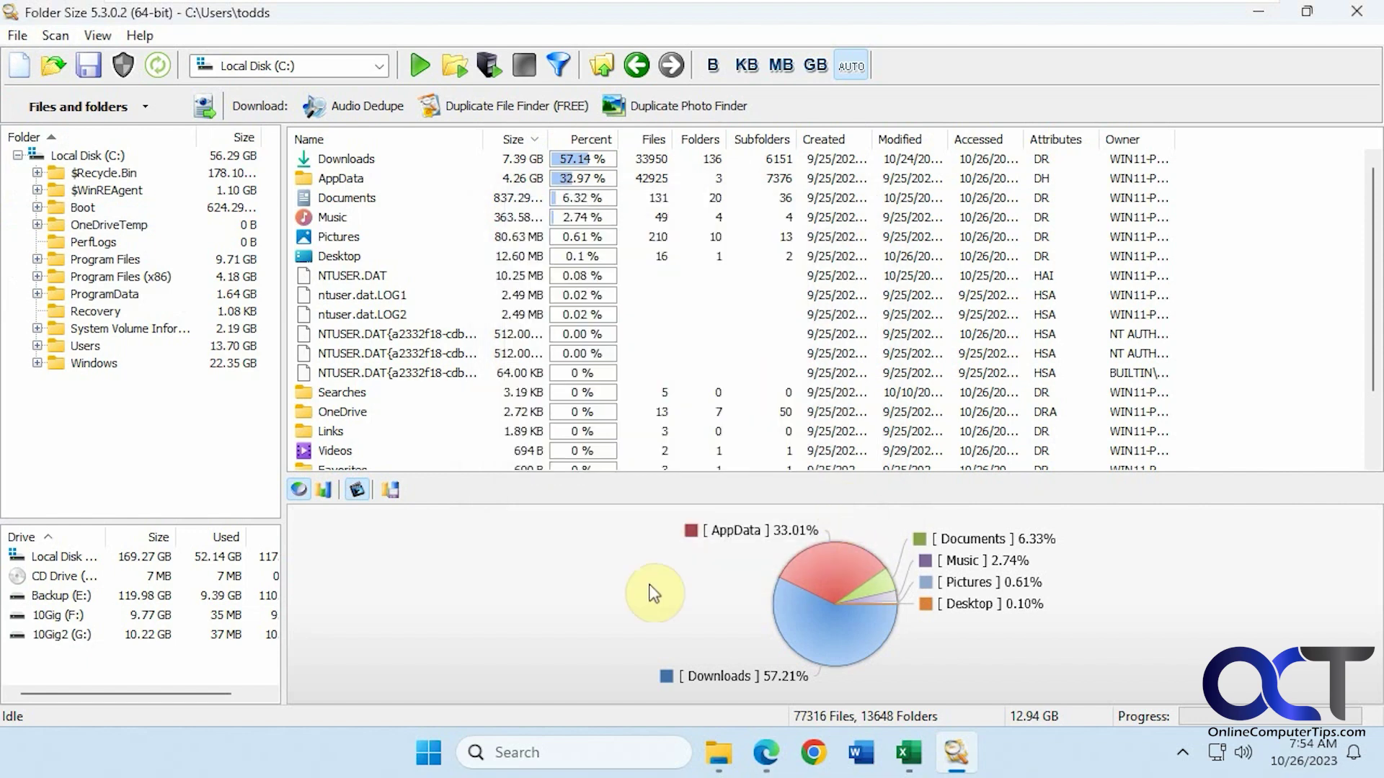